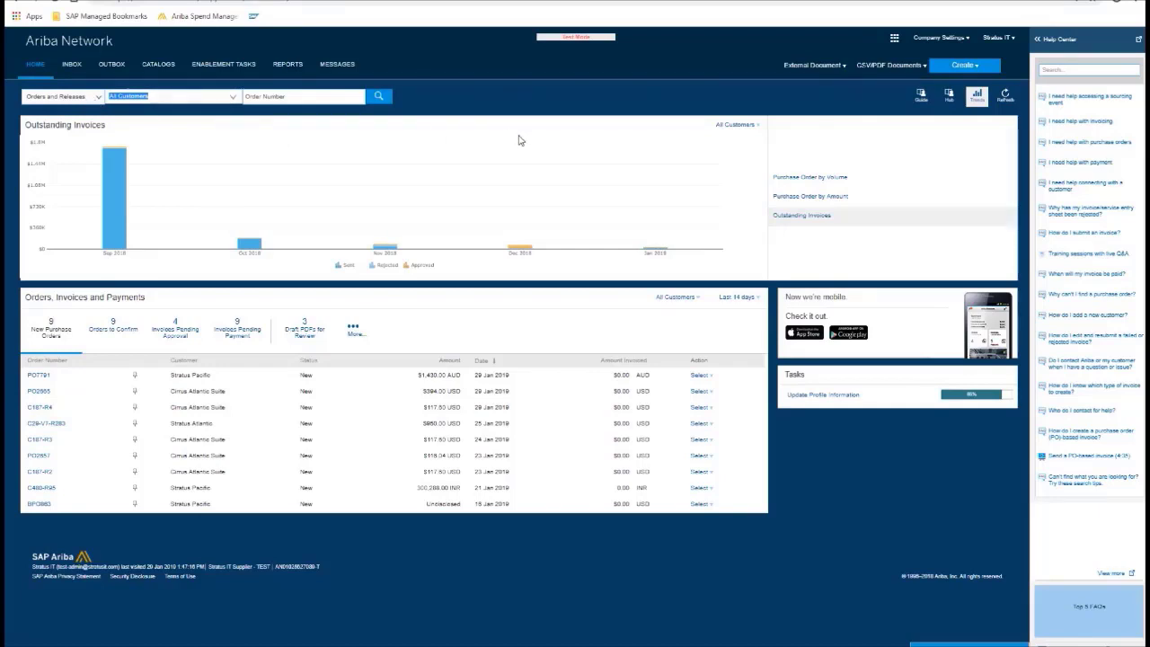
# - Start a contract invoice for the customer Stratus Atlantic and choose the last listed business unit as the contract site
pyautogui.click(952, 68)
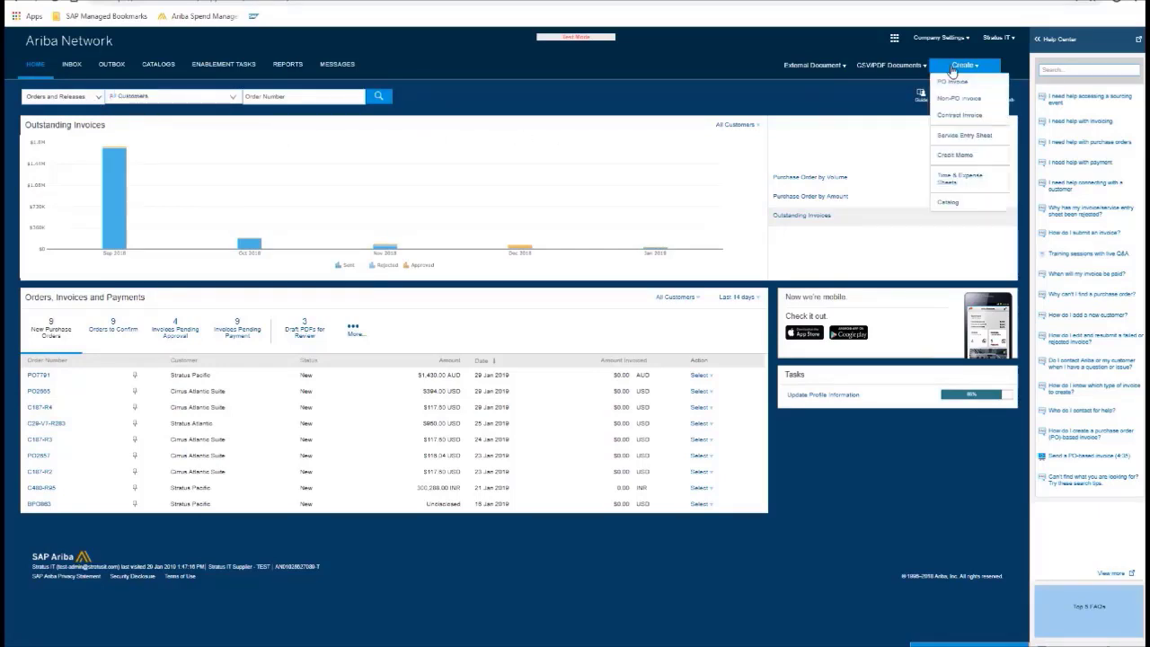
pyautogui.click(959, 115)
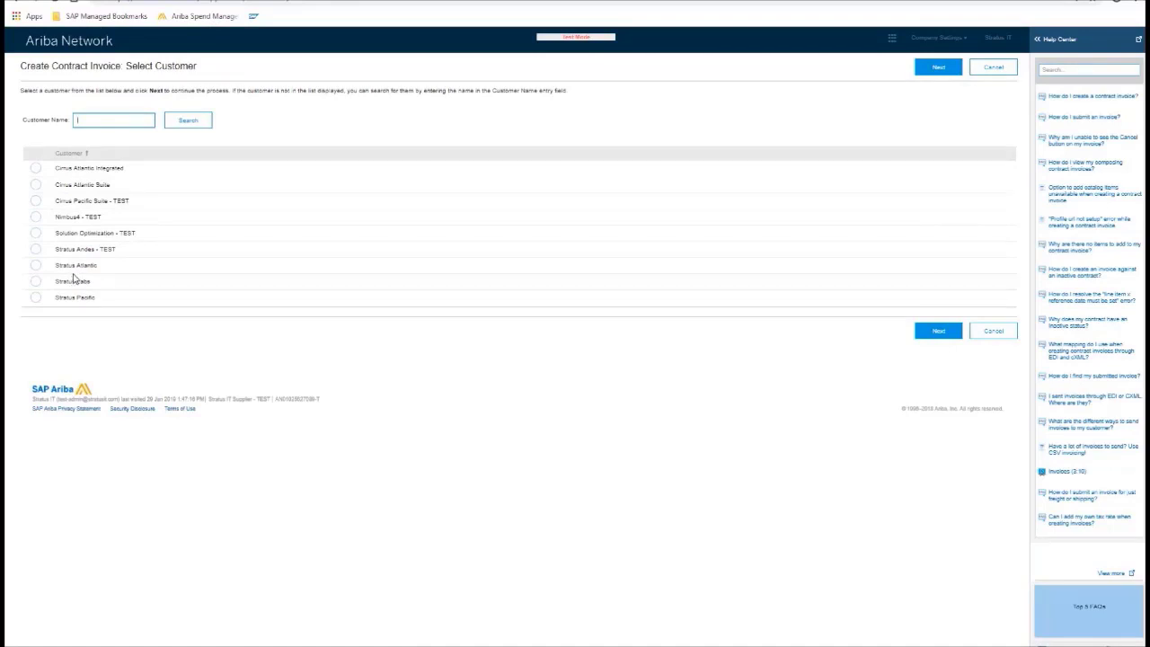
pyautogui.click(36, 265)
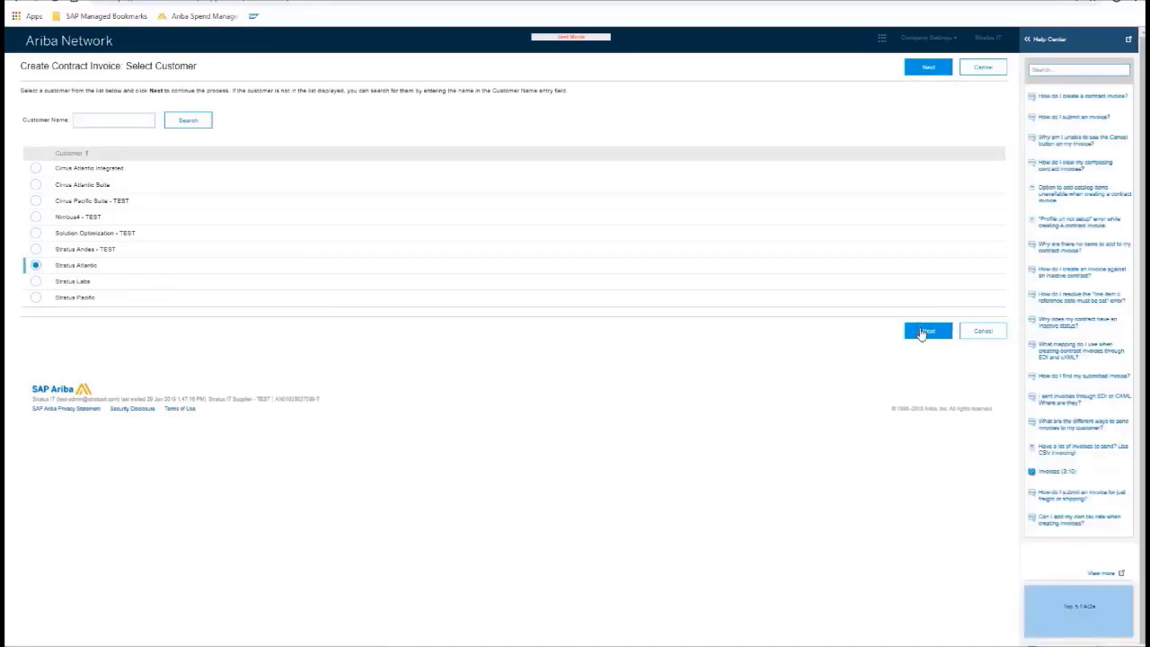
pyautogui.click(932, 330)
pyautogui.click(35, 192)
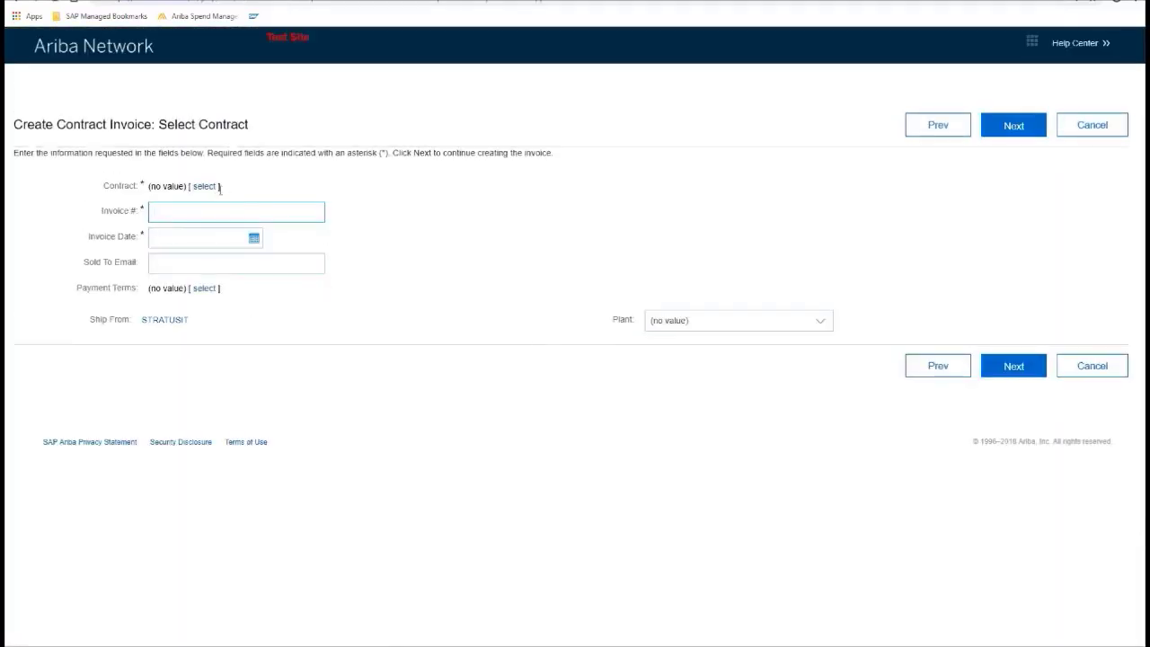
# - Look up contract ID c1149 and select the Autodesk Contract for Services as the invoice's contract
pyautogui.click(205, 186)
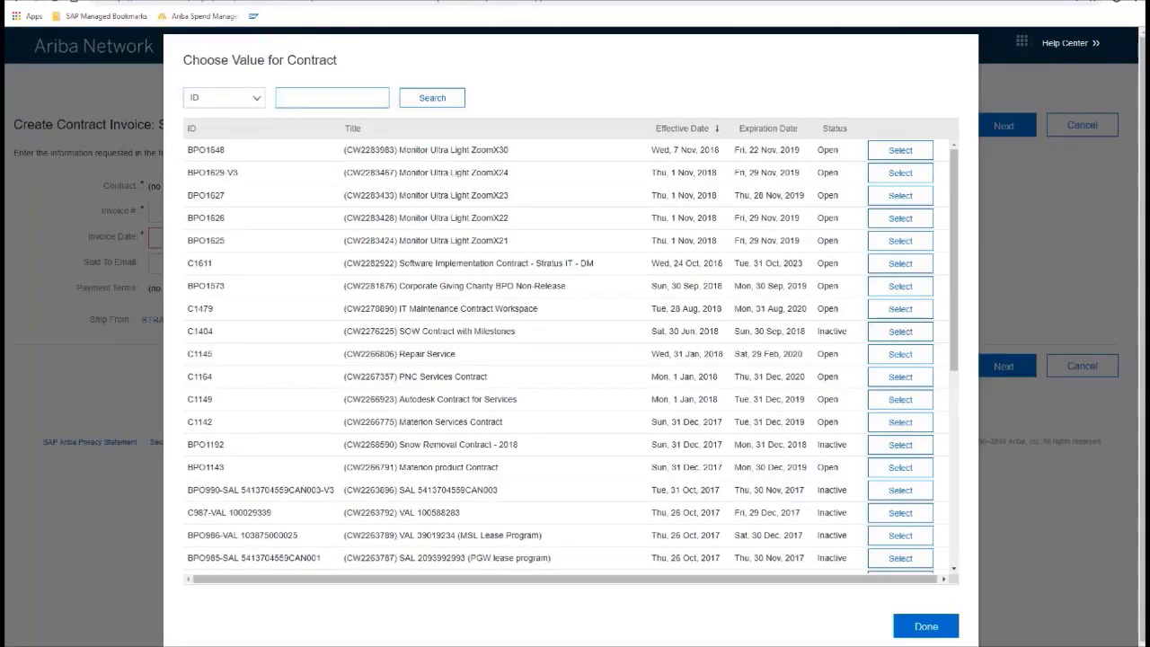
pyautogui.click(334, 100)
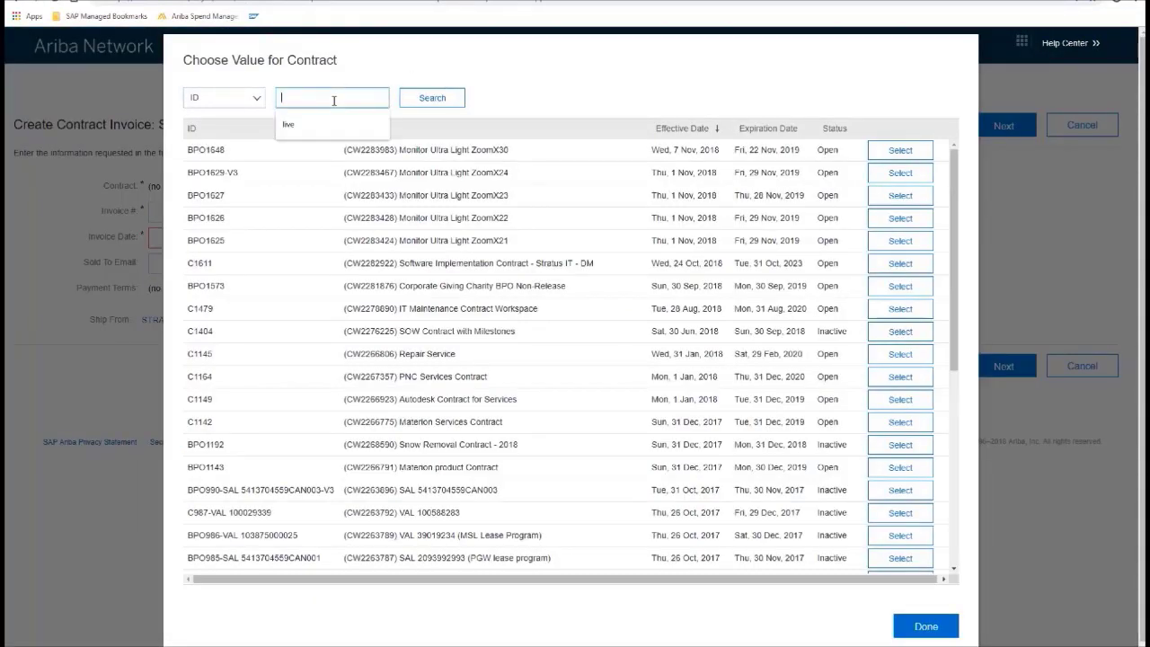
pyautogui.write('c1149')
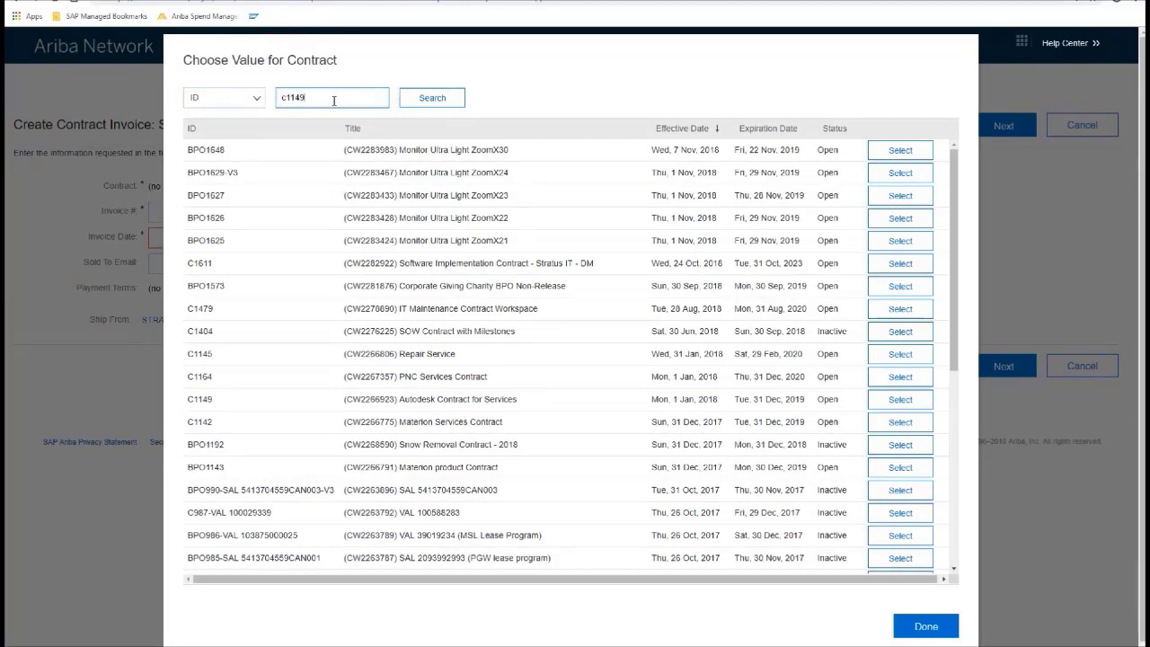
pyautogui.press('Return')
pyautogui.click(776, 357)
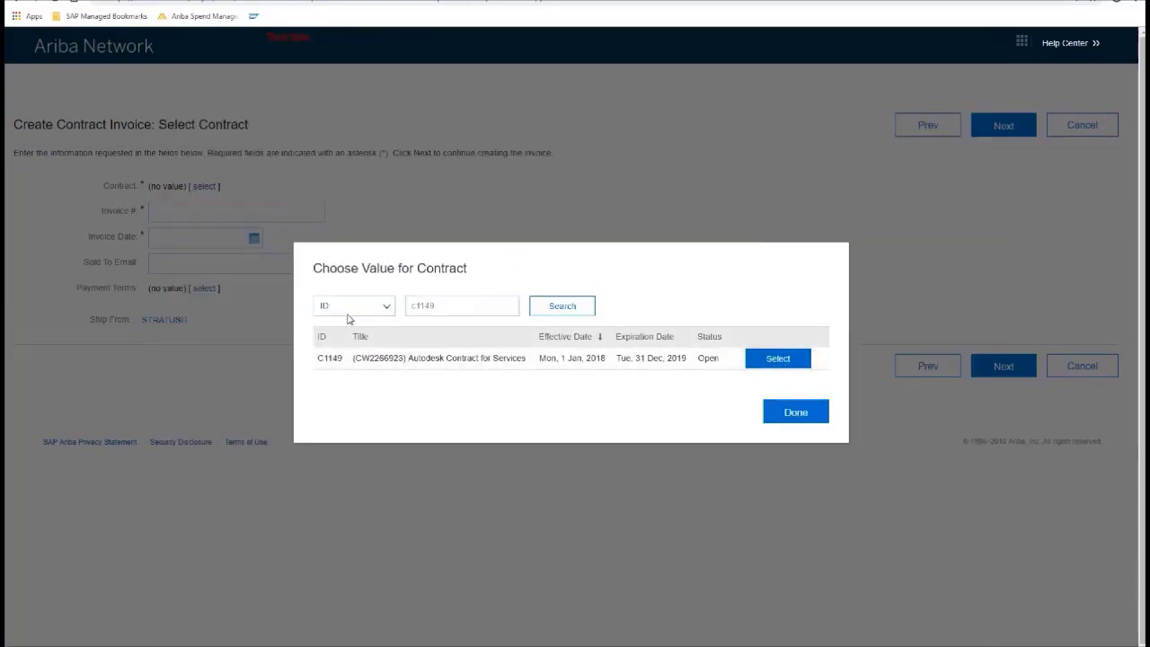
# - Enter invoice number MAS_INVC1149, invoice date 29 Jan 2019 and the sold-to email, and continue to the invoice details
pyautogui.click(207, 214)
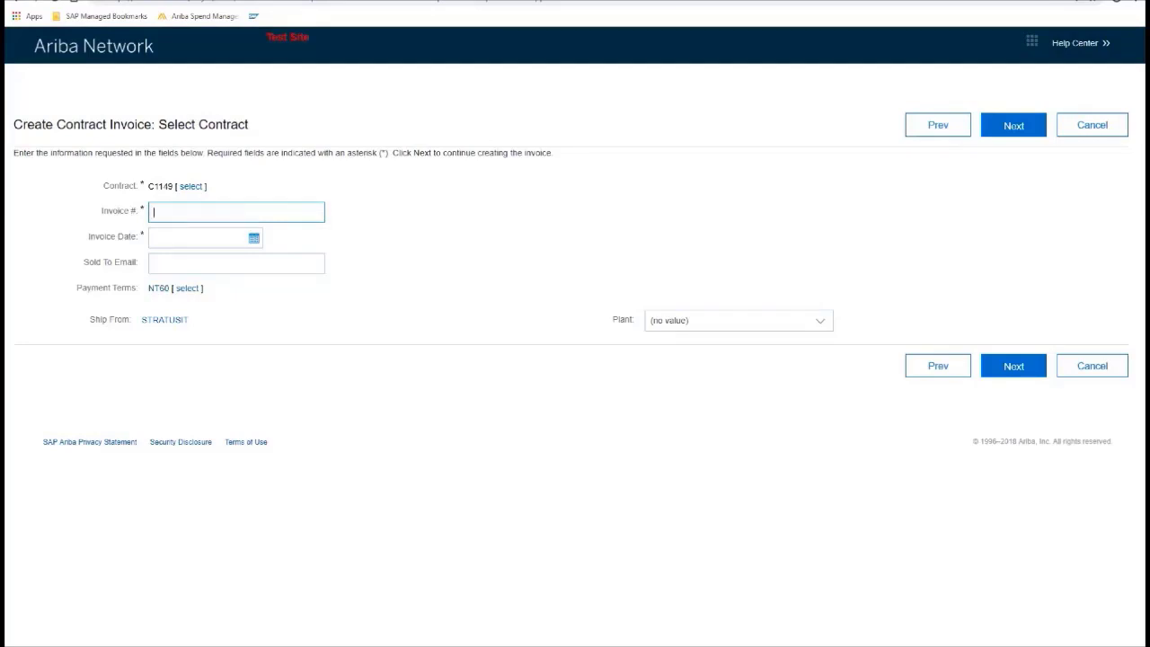
pyautogui.click(185, 210)
pyautogui.write('MAS_INVC1149')
pyautogui.click(254, 237)
pyautogui.click(202, 363)
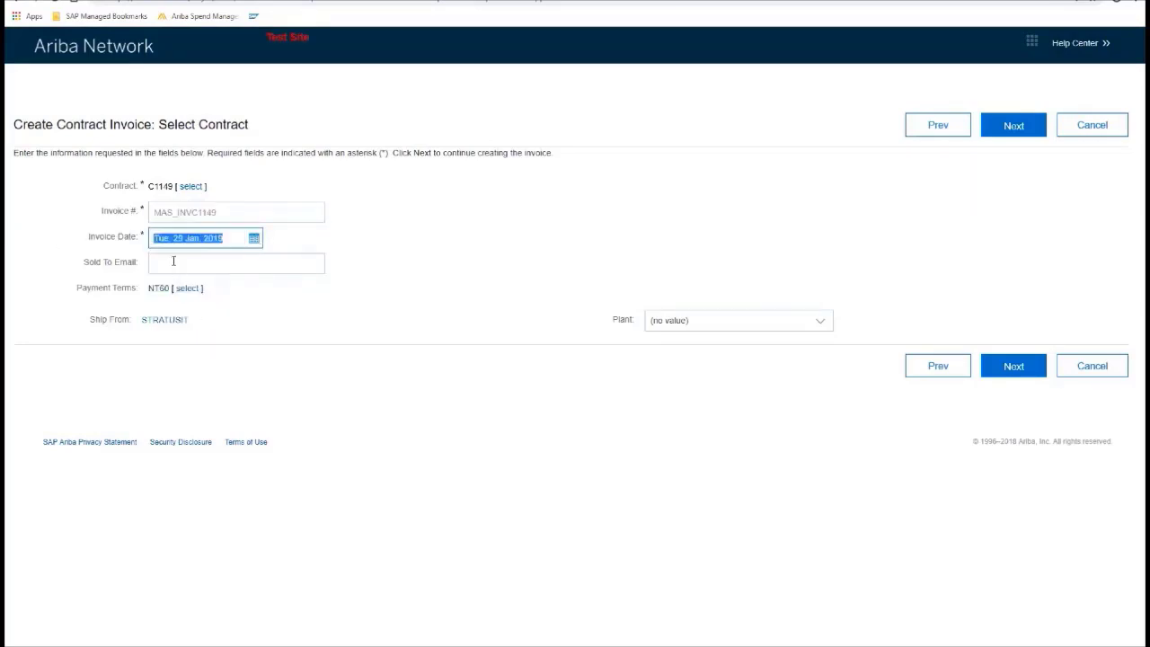
pyautogui.click(172, 262)
pyautogui.write('...')
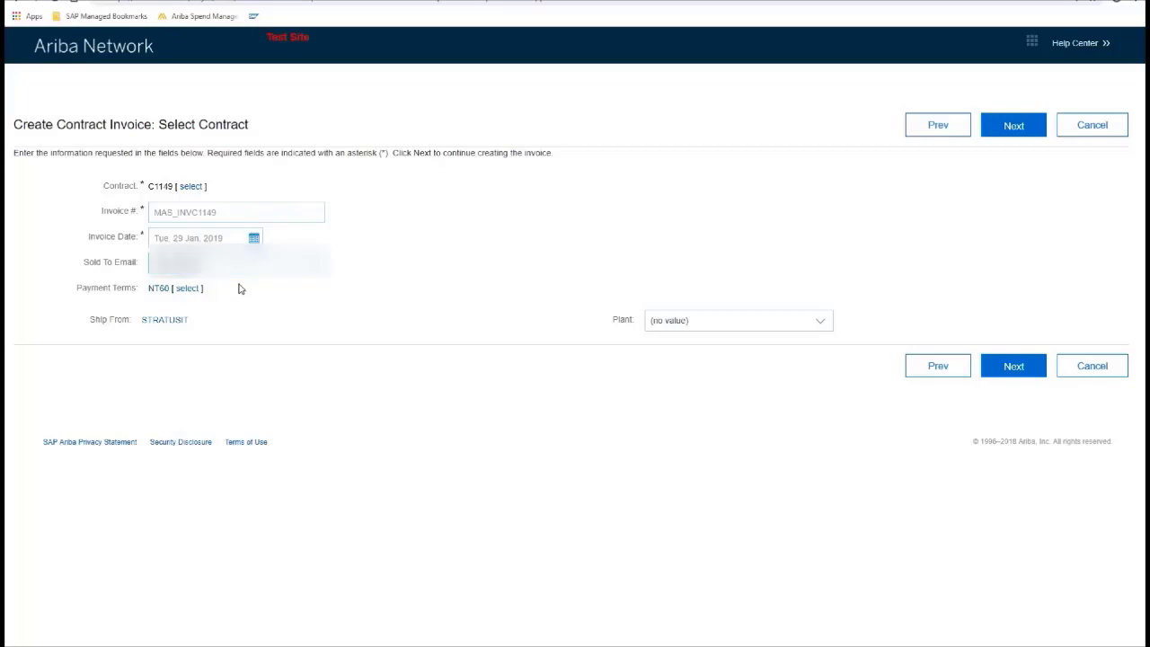
pyautogui.write('...')
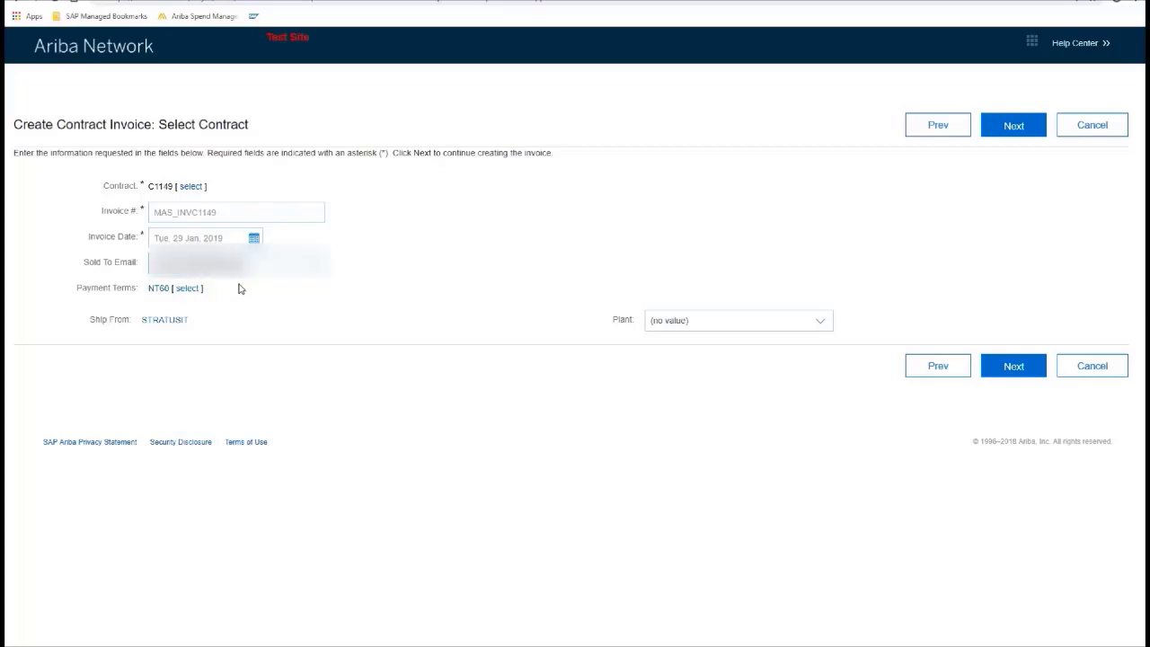
pyautogui.click(992, 128)
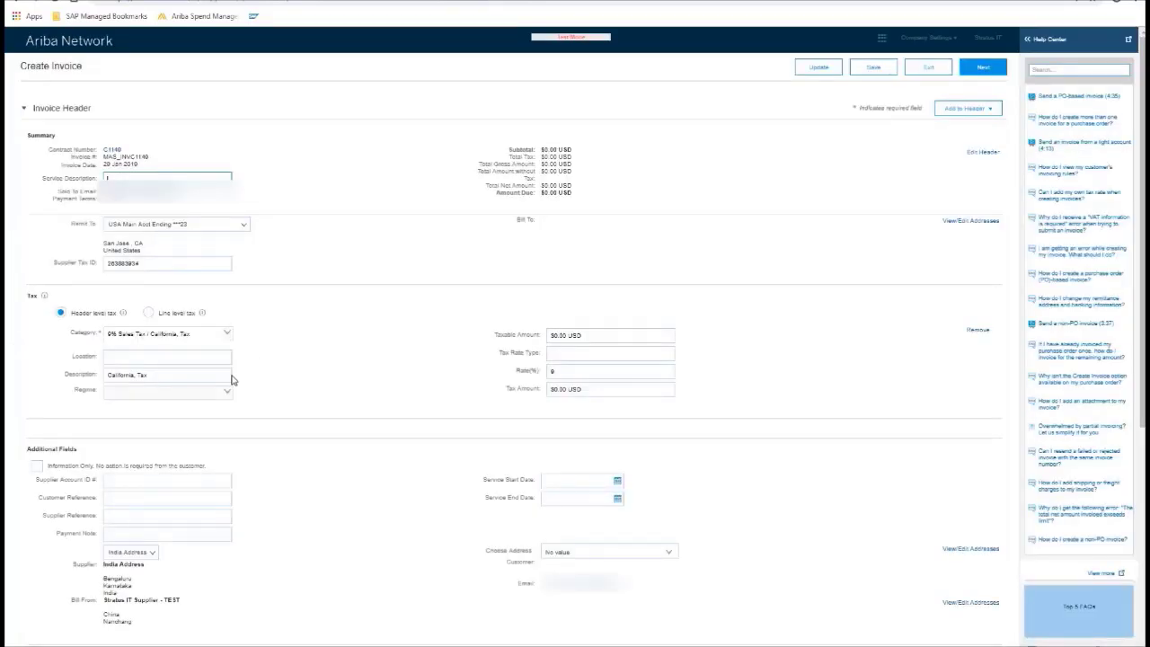
# - Add one Annual software maintenance item from contract C1149 to the invoice's line items
pyautogui.scroll(-2, 225, 382)
pyautogui.scroll(-2, 224, 381)
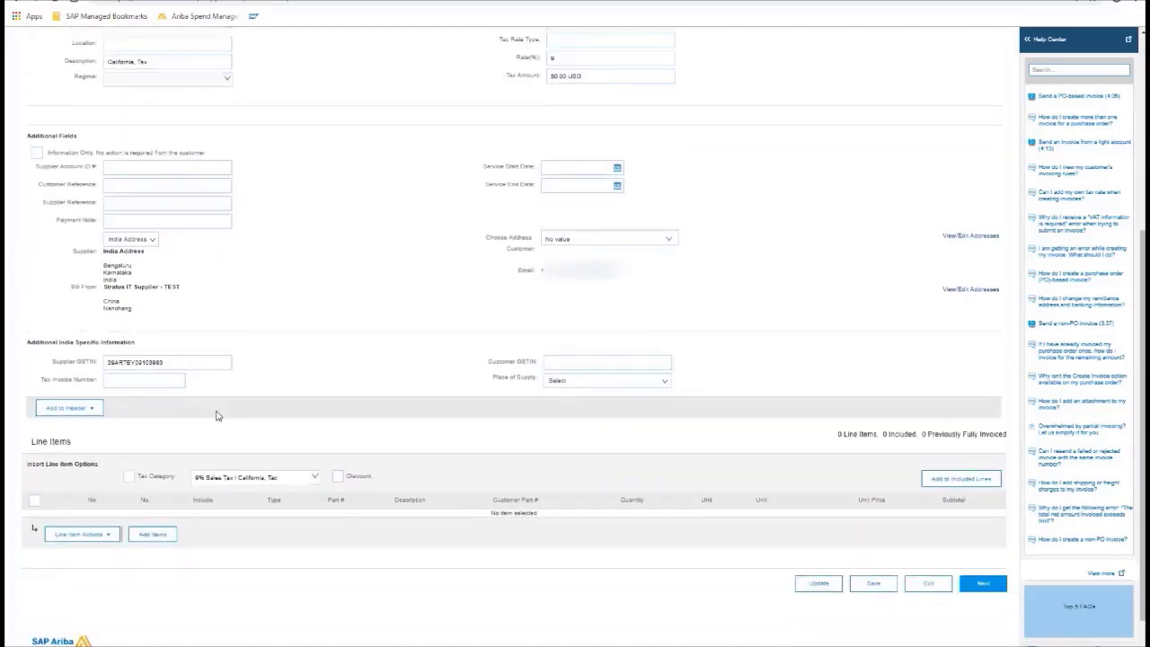
pyautogui.click(160, 537)
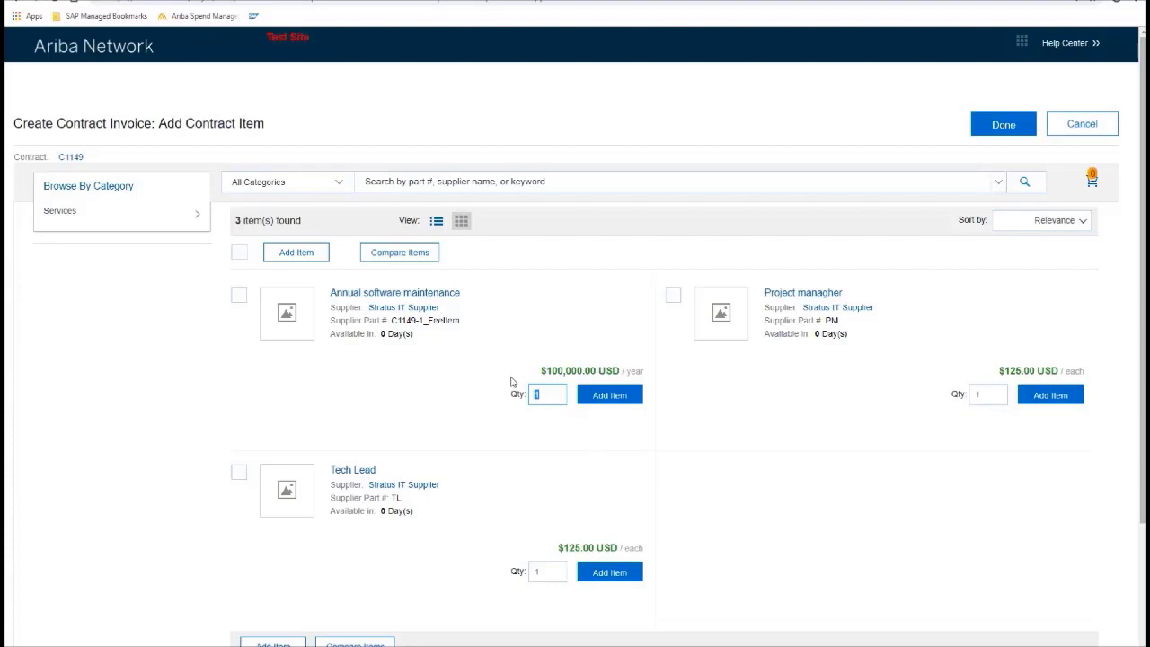
pyautogui.click(609, 402)
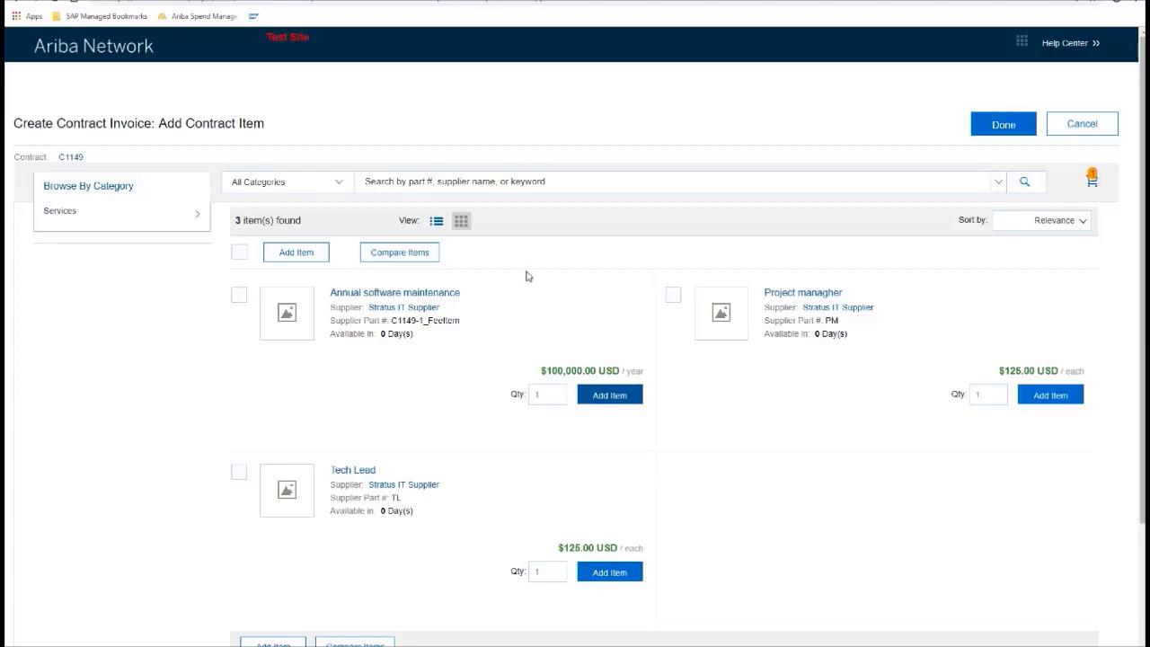
pyautogui.click(982, 133)
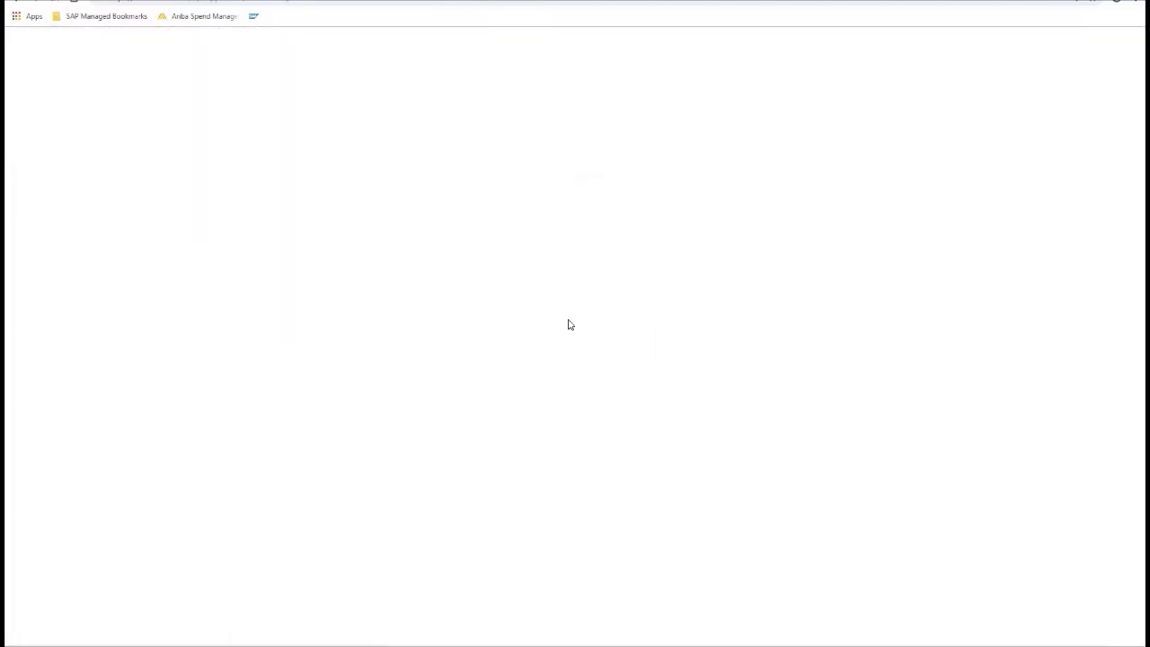
pyautogui.scroll(-5, 540, 417)
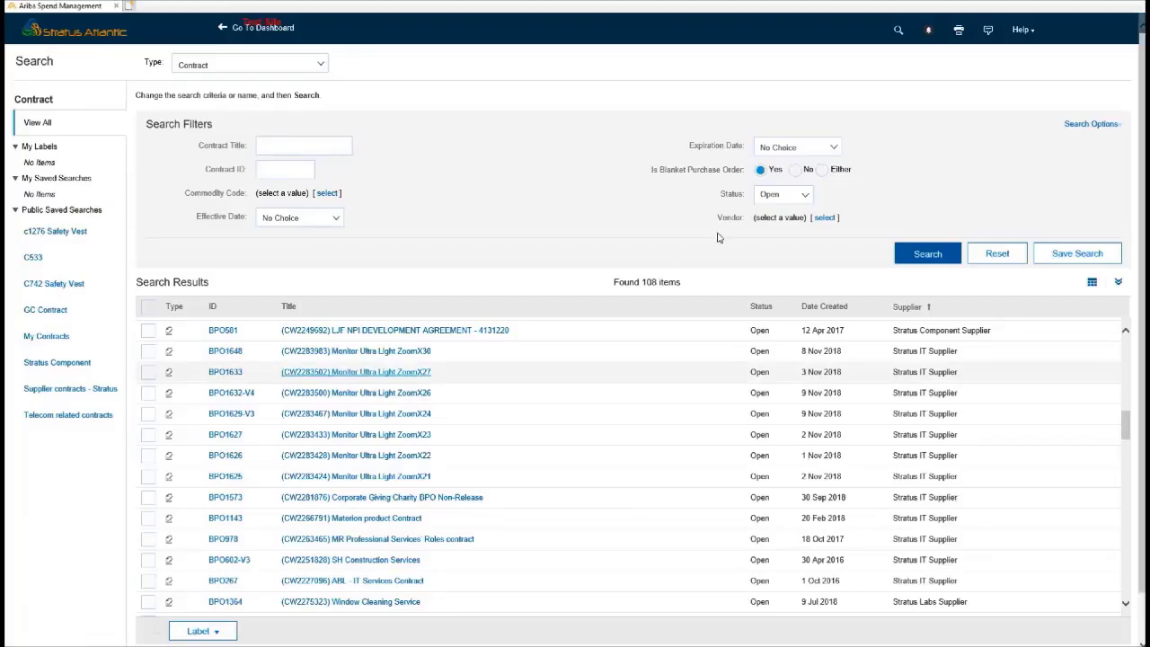
# - In Ariba Spend Management, search for non-blanket contract C1149, open it and view its pricing terms
pyautogui.click(794, 171)
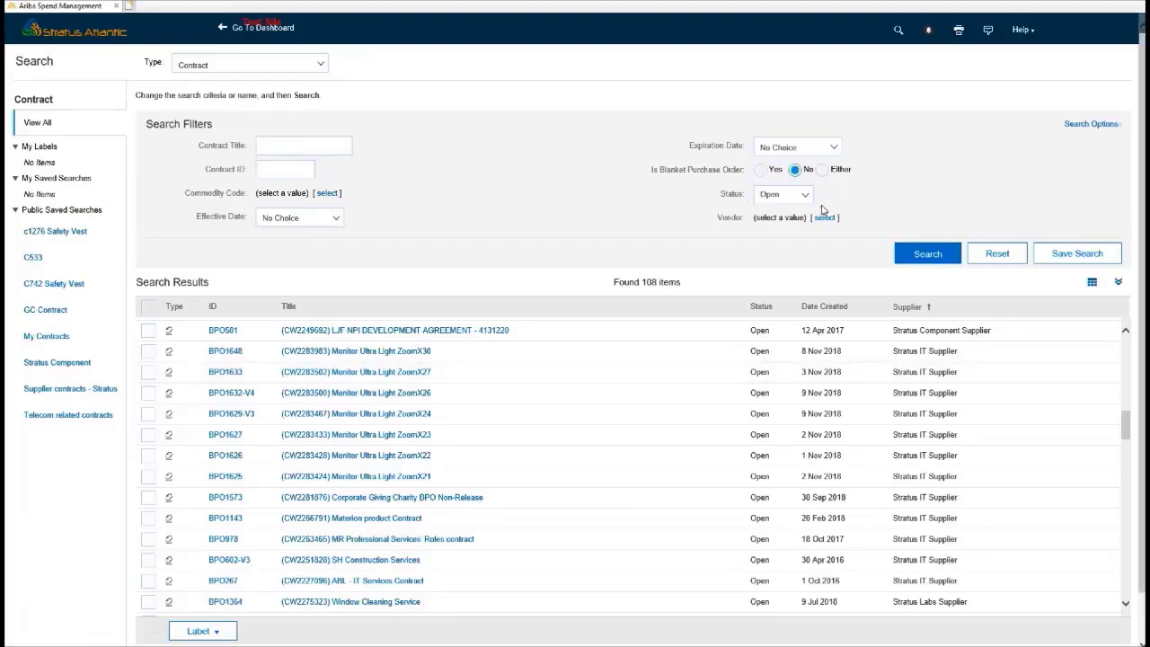
pyautogui.click(289, 170)
pyautogui.press('Return')
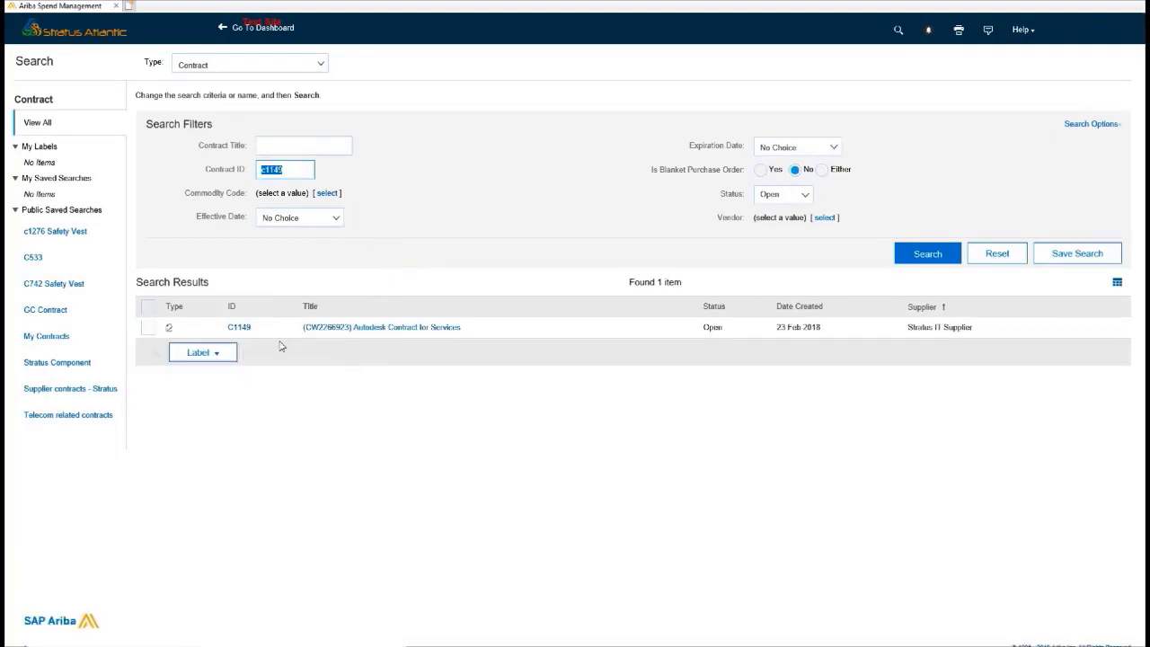
pyautogui.click(349, 332)
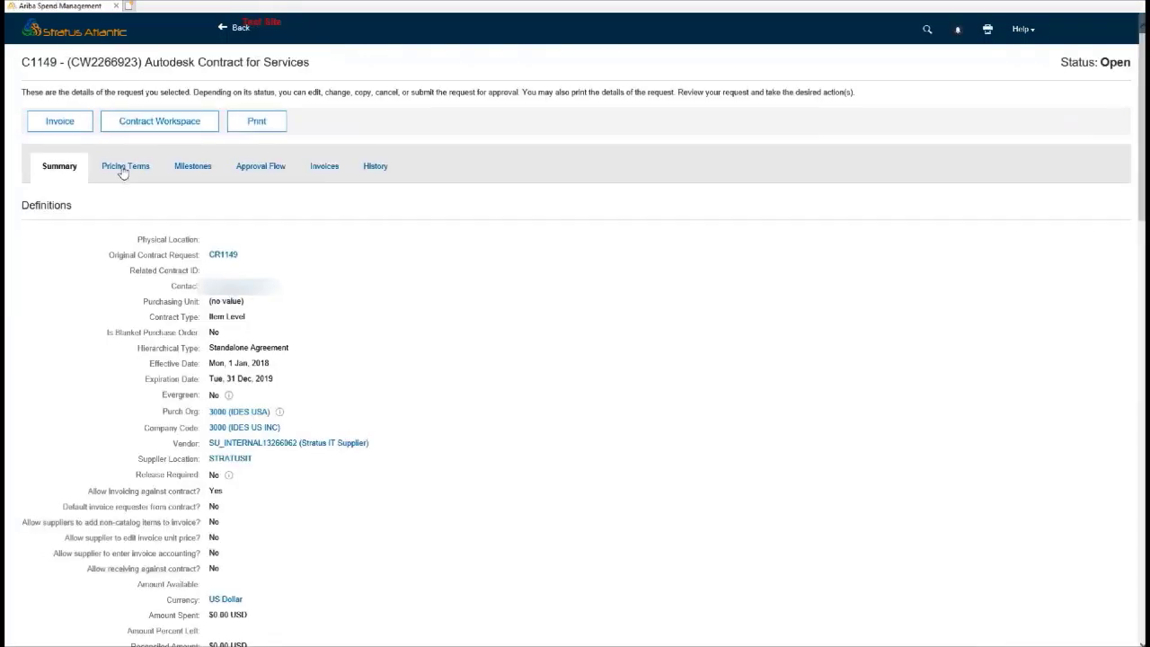
pyautogui.click(127, 172)
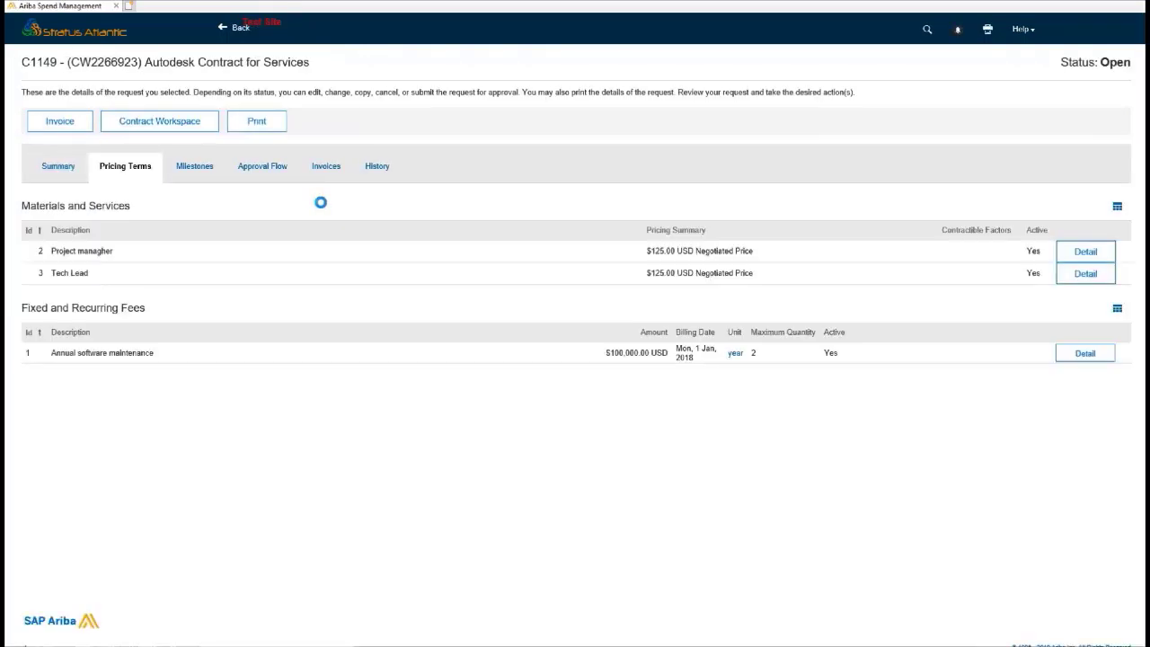
# - Search for contract bpo1143 with the blanket purchase order filter set to Yes and open the Materion product Contract
pyautogui.write('bpo1143')
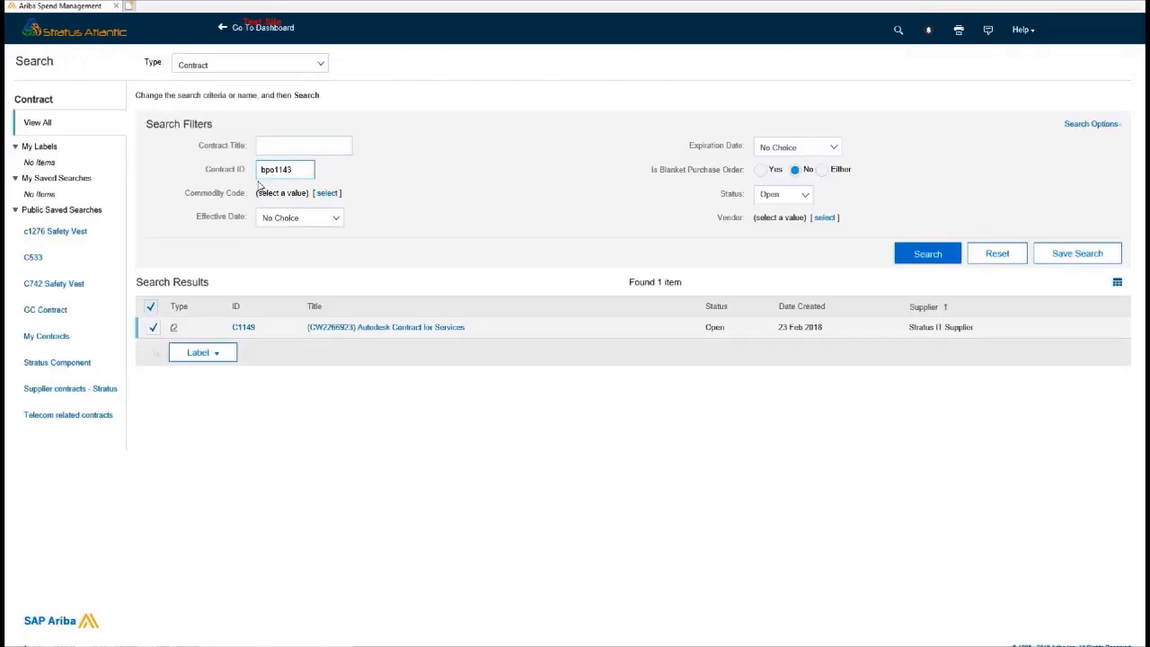
pyautogui.press('Return')
pyautogui.click(759, 170)
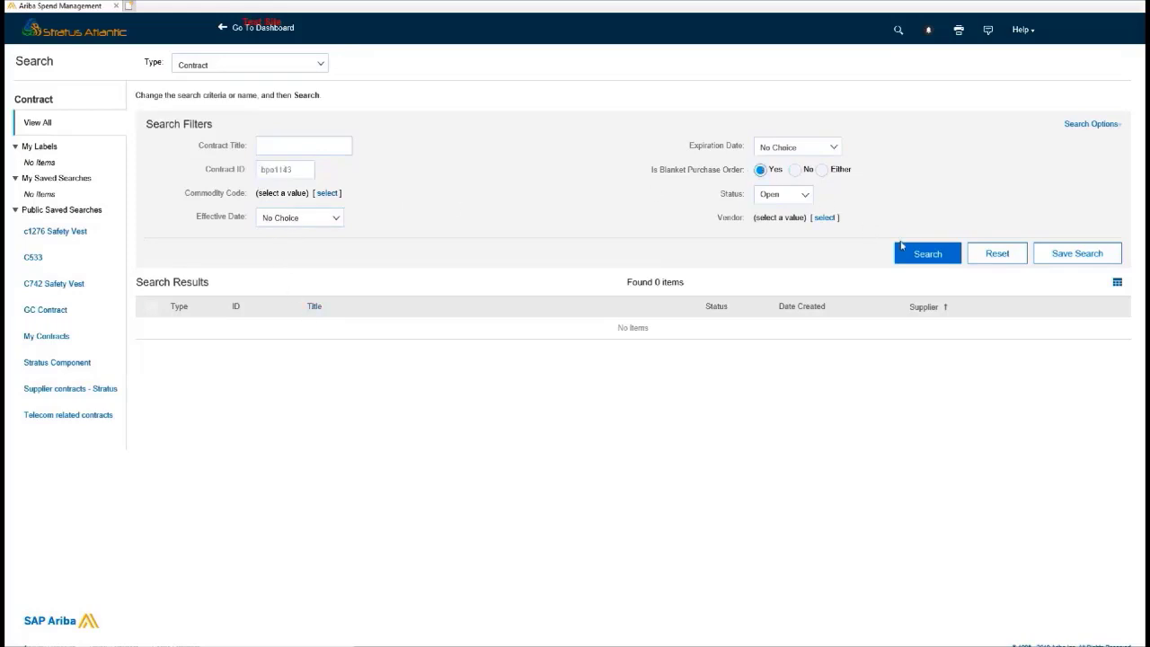
pyautogui.click(903, 247)
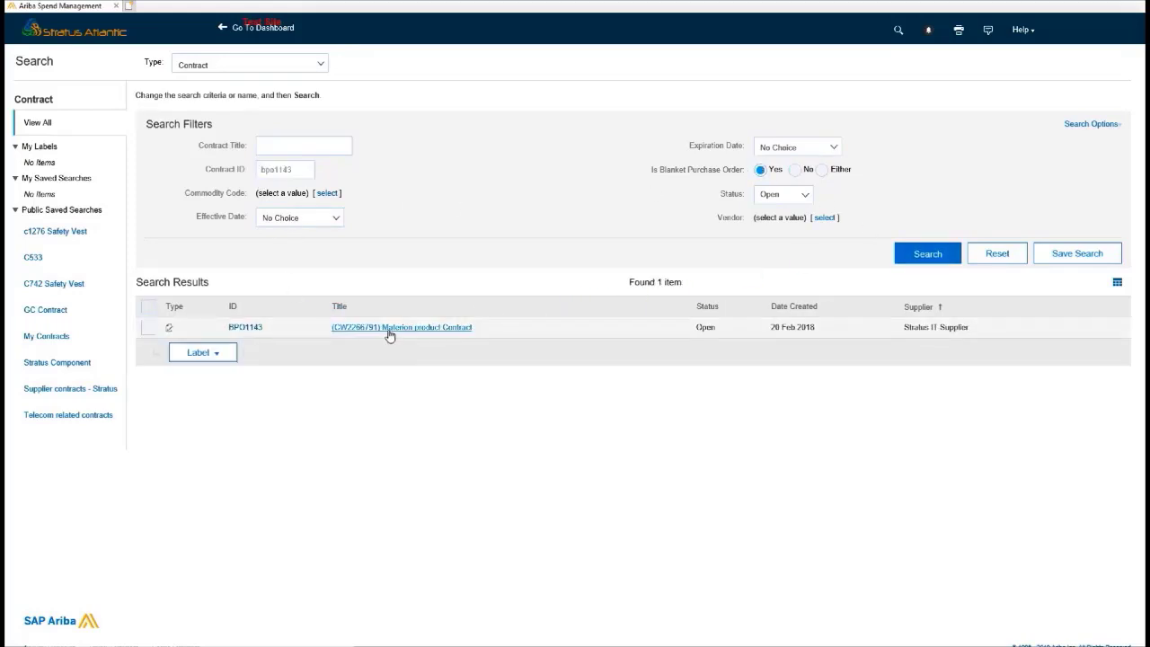
pyautogui.click(388, 329)
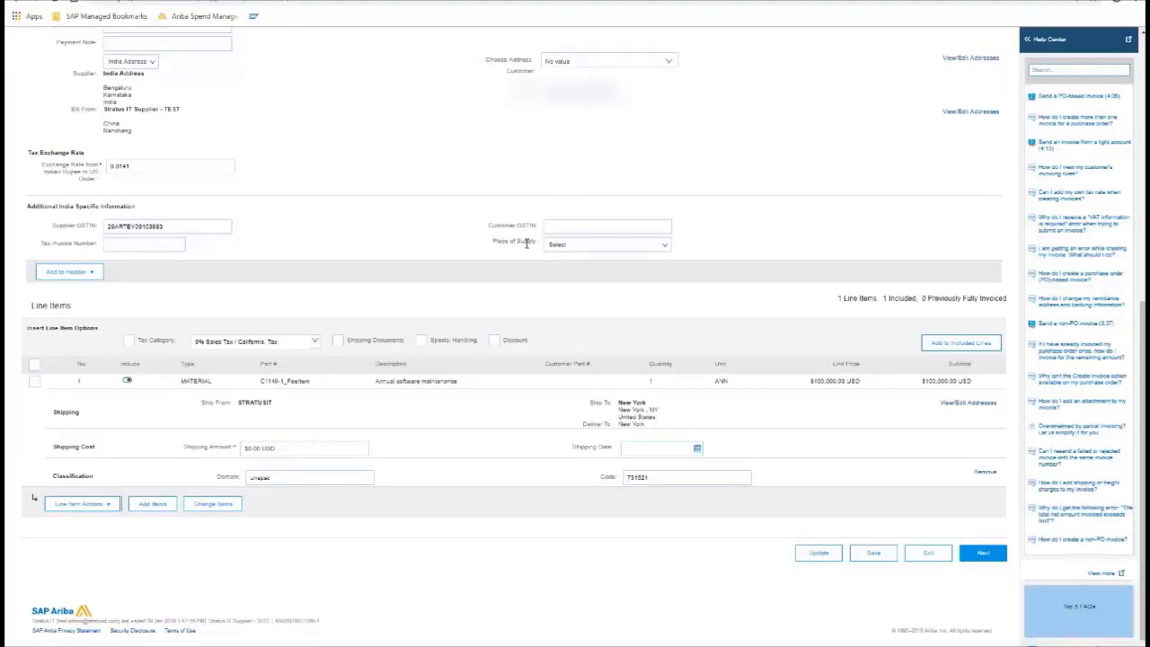
# - Back in Ariba Network, exit the invoice for contract C1149 and delete it
pyautogui.scroll(10, 789, 188)
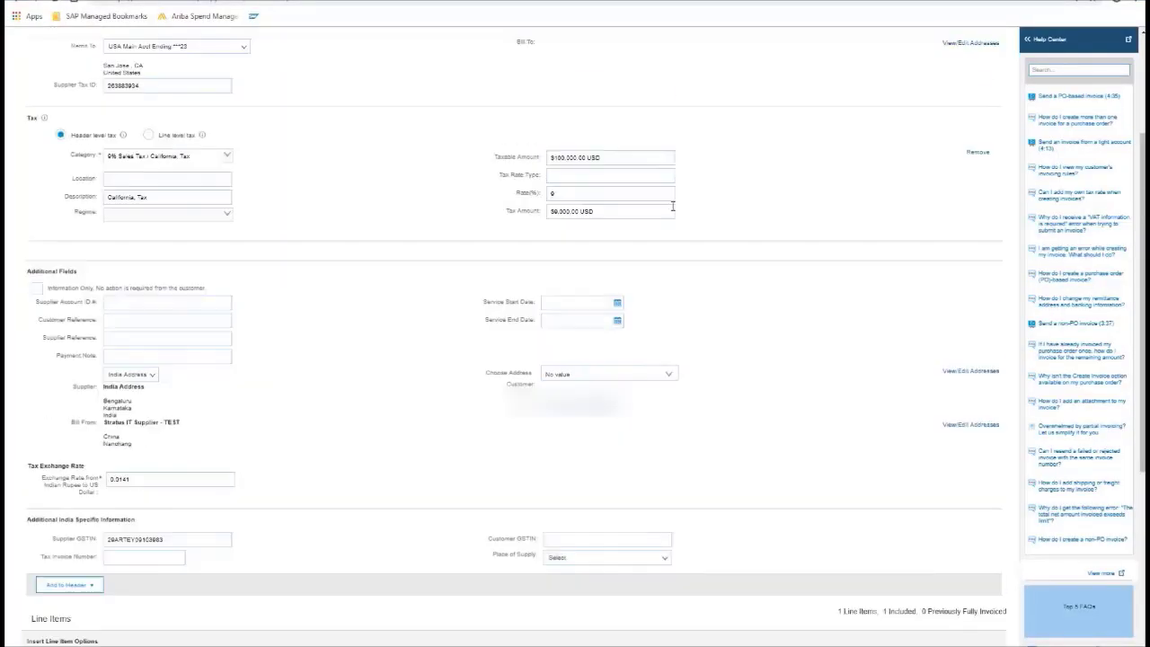
pyautogui.click(929, 68)
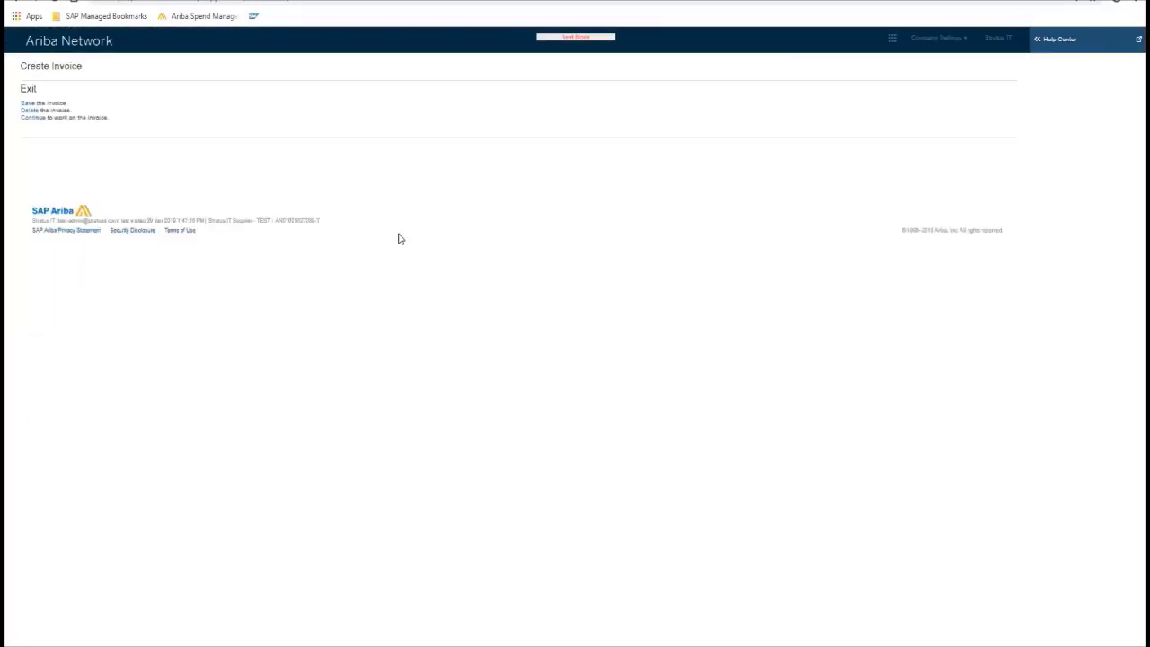
pyautogui.click(30, 110)
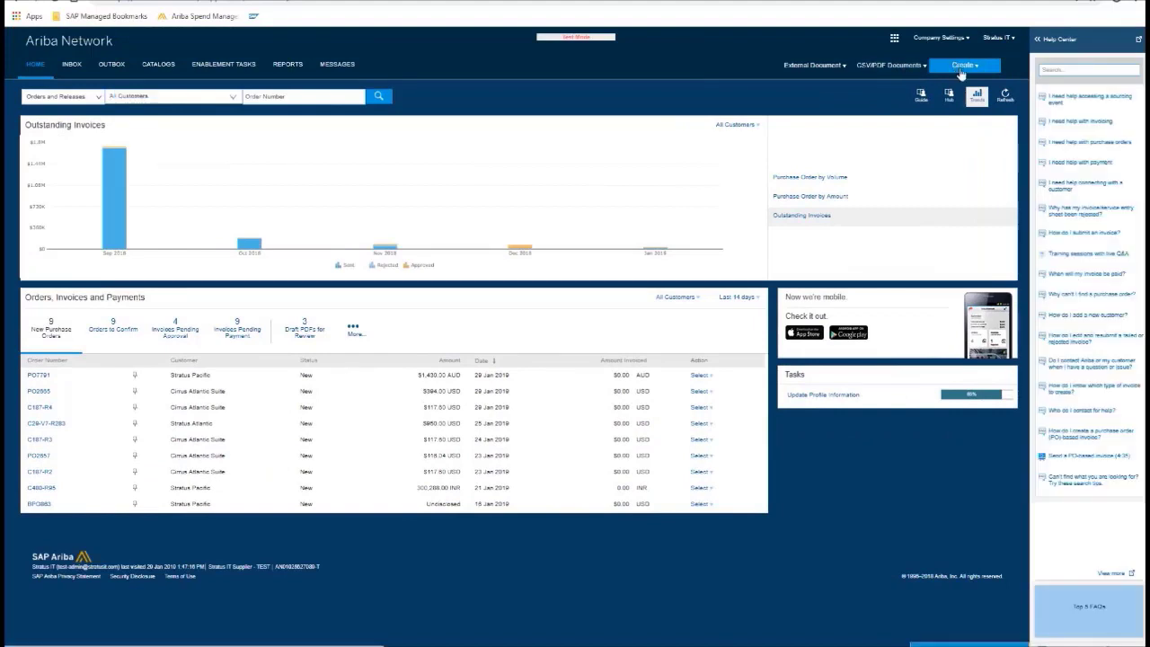
# - Create a new contract invoice for Stratus Atlantic, using the last listed business unit as its contract site
pyautogui.click(962, 67)
pyautogui.click(968, 109)
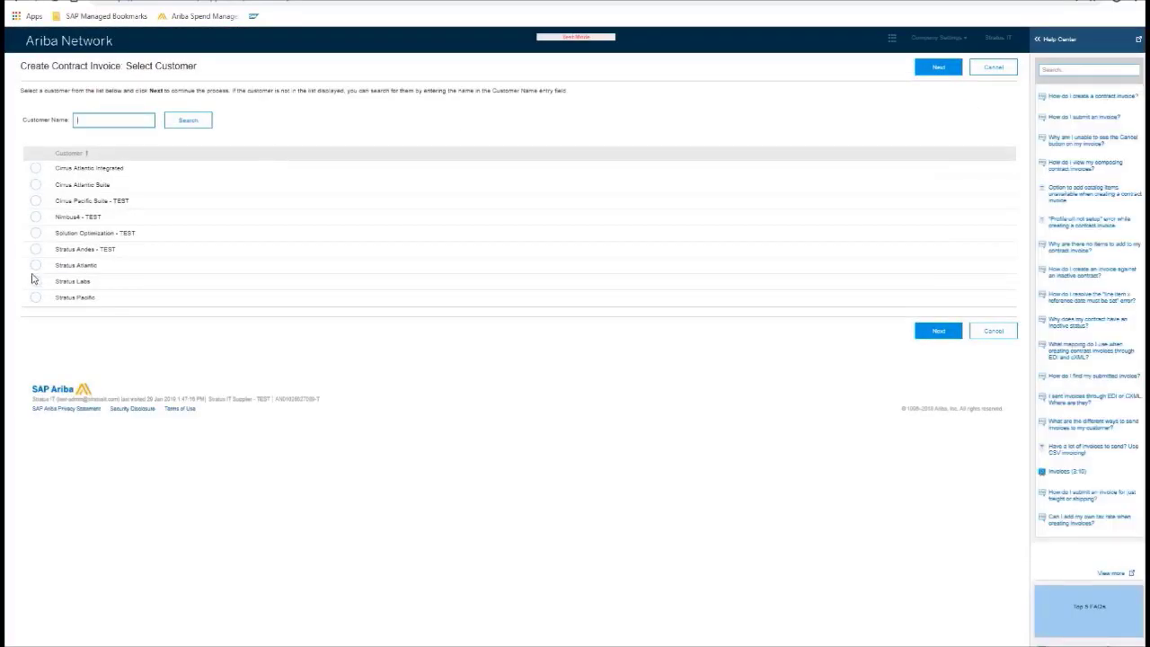
pyautogui.click(35, 267)
pyautogui.click(937, 330)
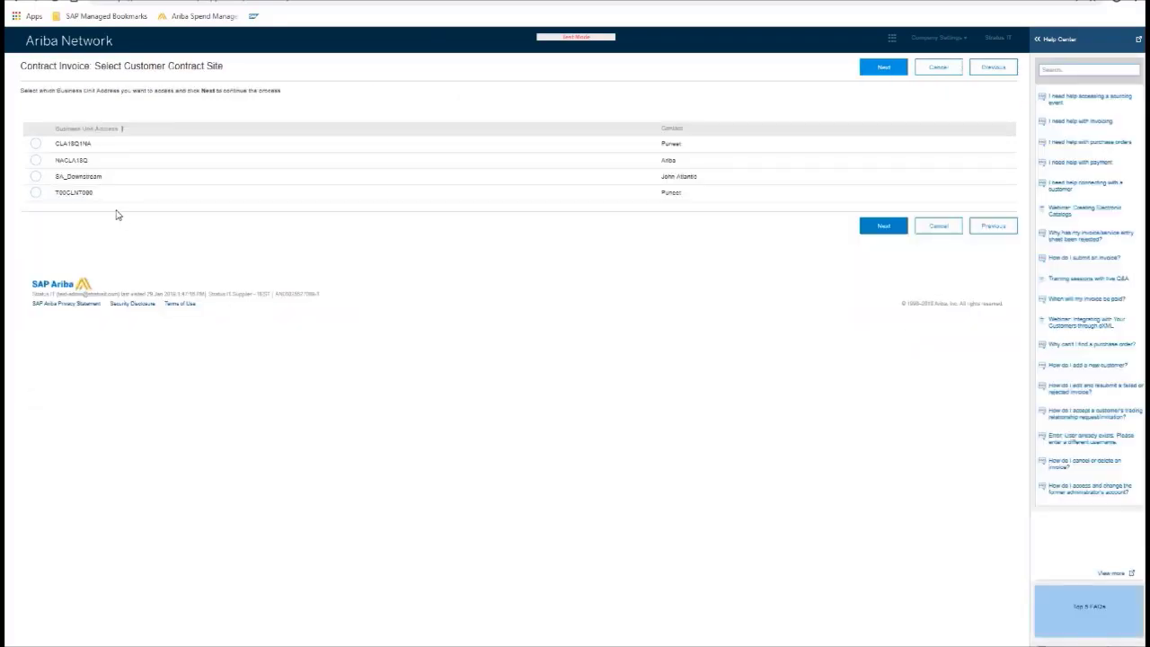
pyautogui.click(35, 193)
pyautogui.click(884, 225)
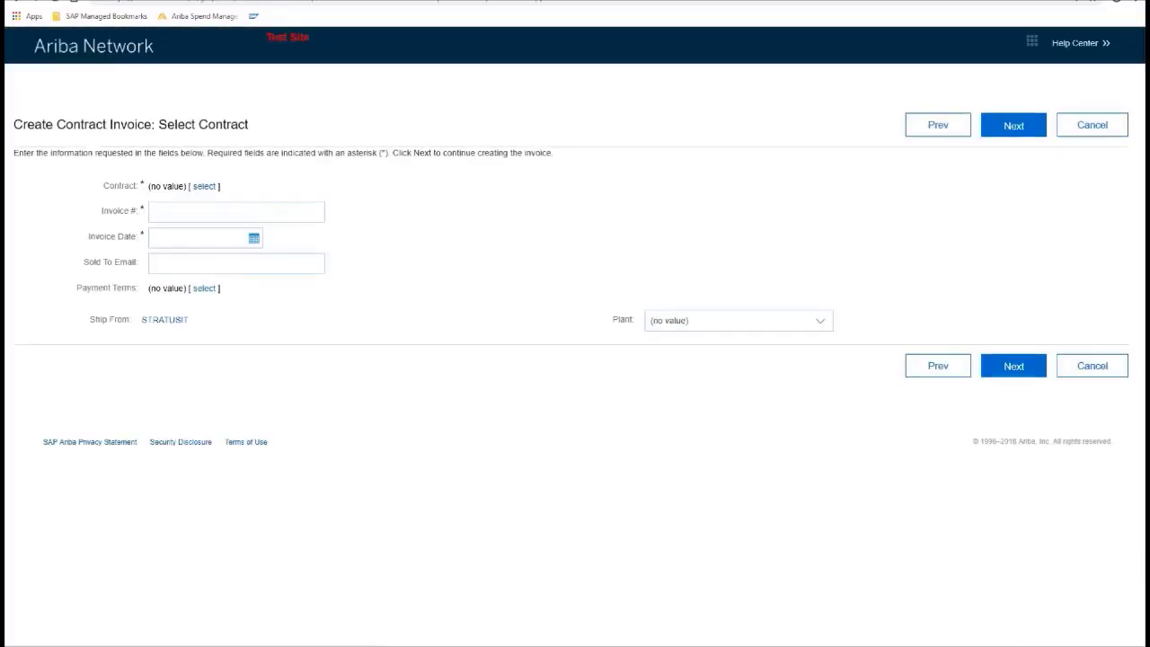
# - Look up contract ID BPO1143 and select the Materion product Contract for the invoice
pyautogui.click(206, 186)
pyautogui.write('BPO1143')
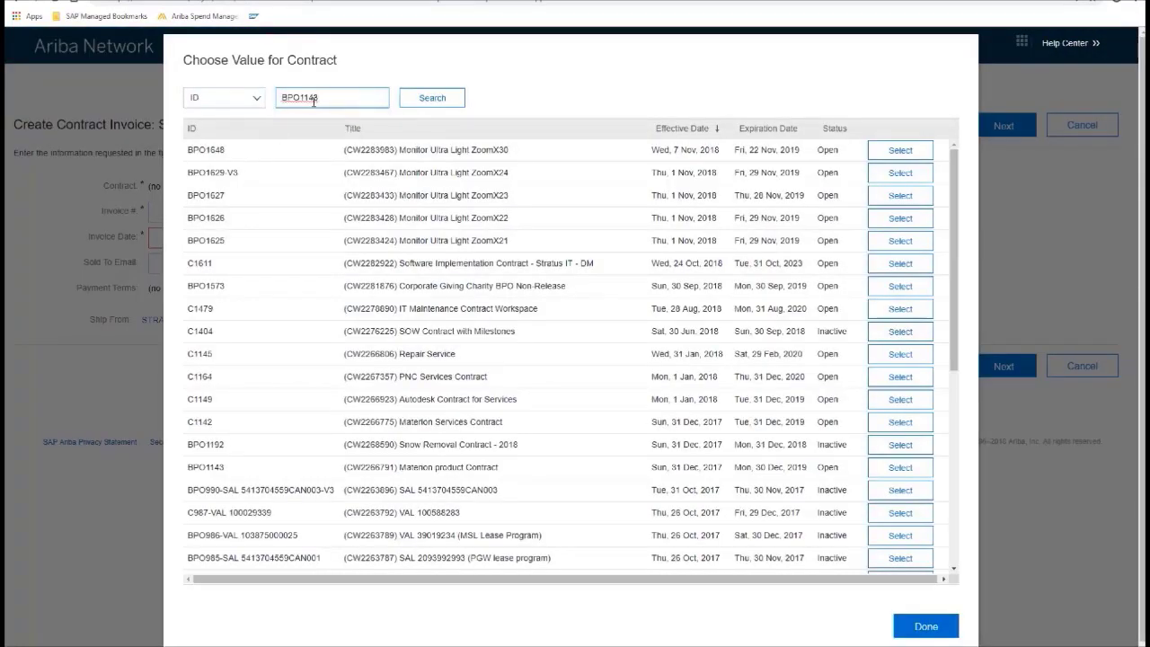
pyautogui.press('Return')
pyautogui.click(776, 358)
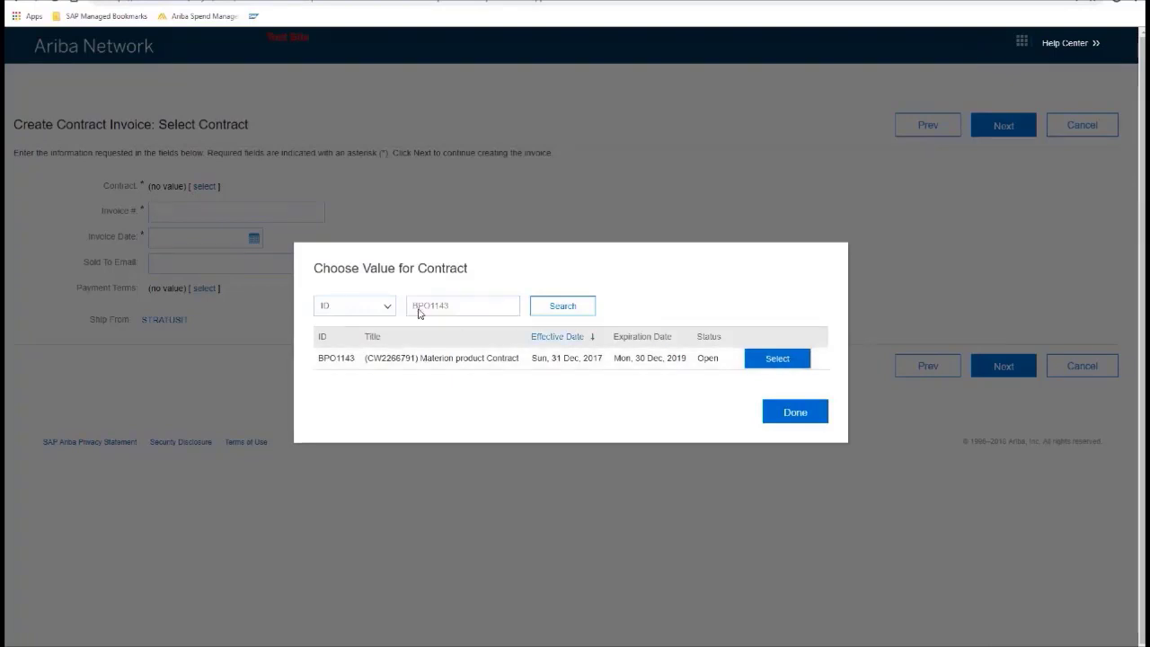
pyautogui.click(253, 210)
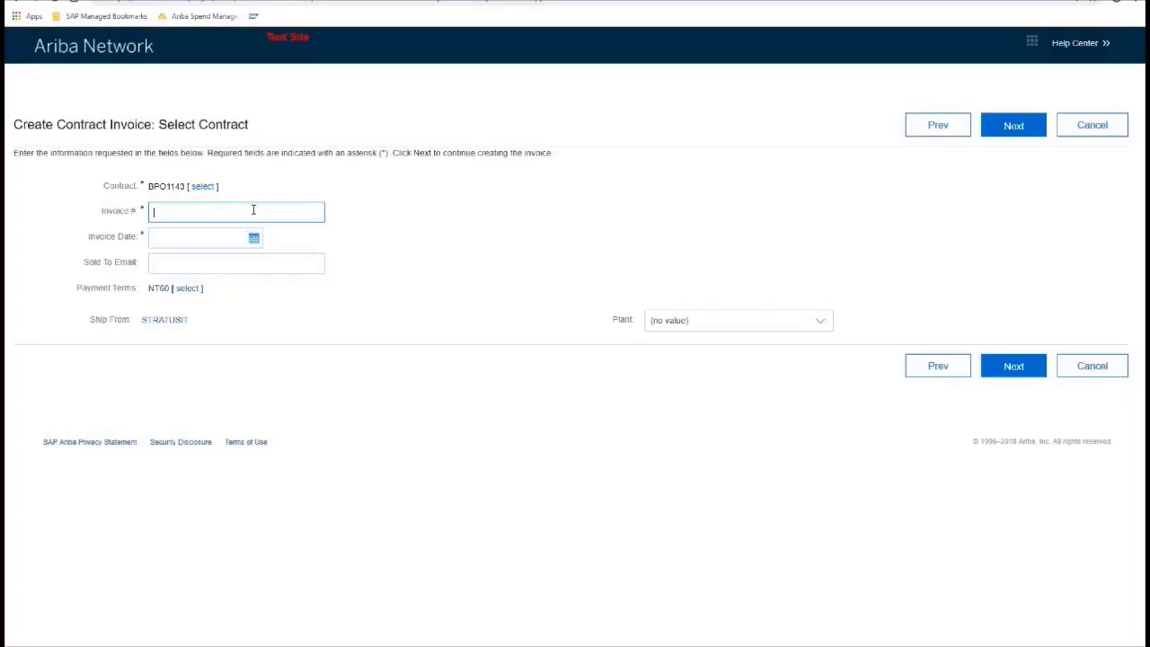
# - Fill in the contract invoice with number MAS_BPO1143, invoice date 29 Jan 2019 and the sold-to email, and continue to the invoice form
pyautogui.write('MAS_BPO1143')
pyautogui.click(255, 238)
pyautogui.click(201, 362)
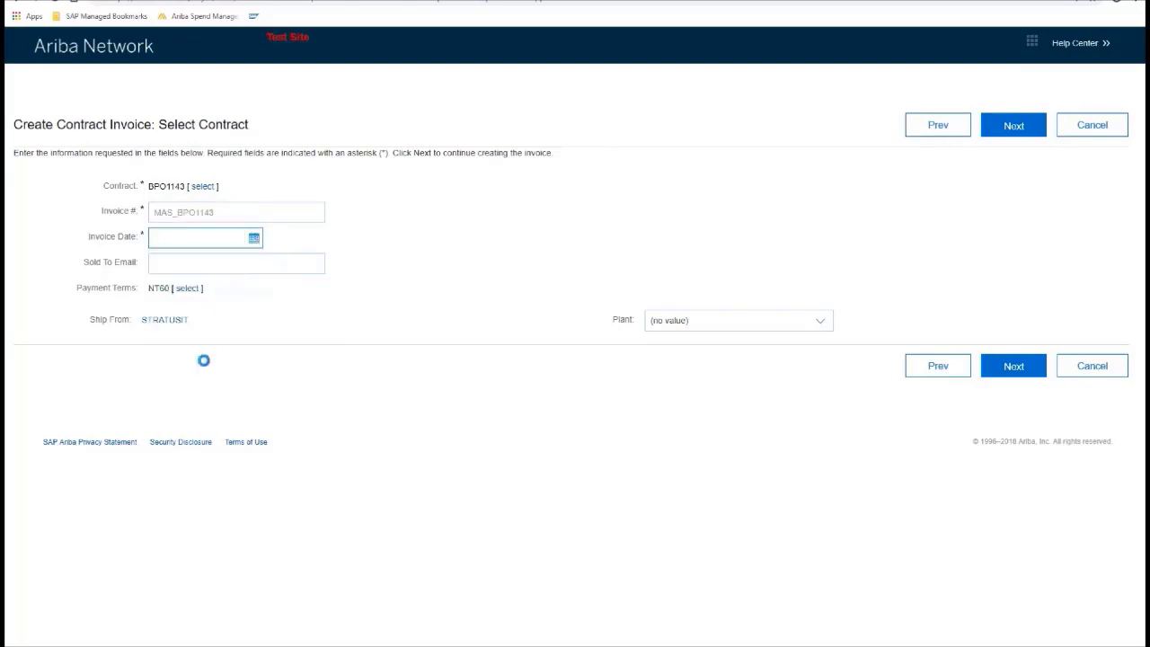
pyautogui.click(214, 262)
pyautogui.write('mas')
pyautogui.press('Return')
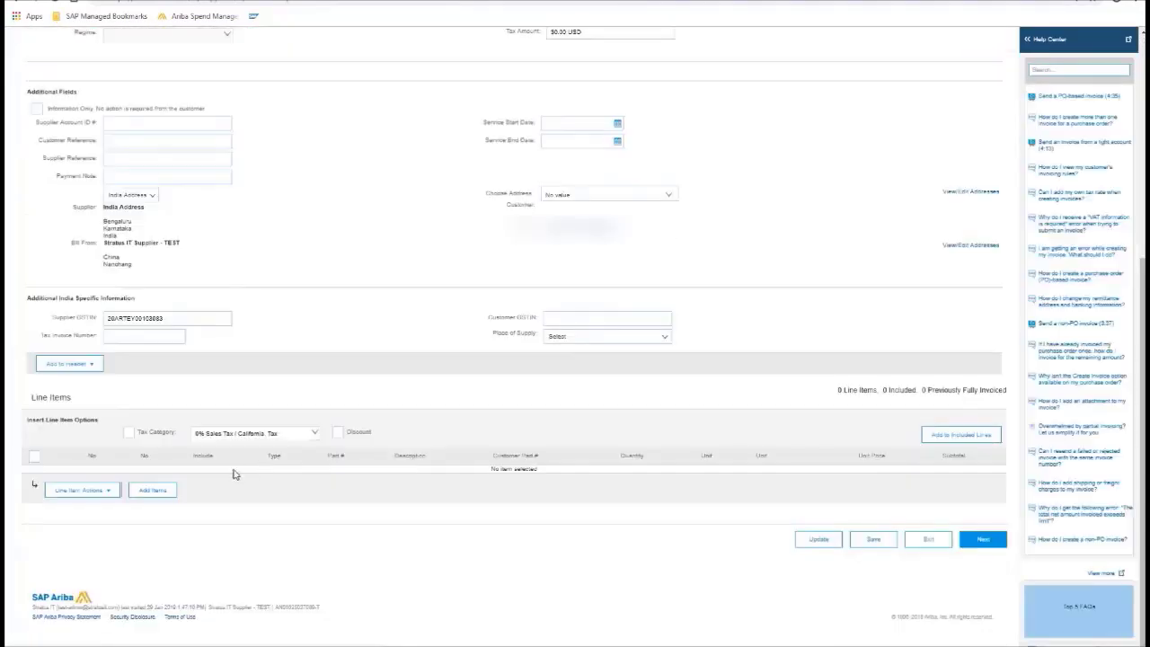
# - Add Lorain Bulk Argon CCF part 12 with quantity 360 and one Elmore Bulk Nitrogen Service Fee to the contract invoice
pyautogui.click(165, 493)
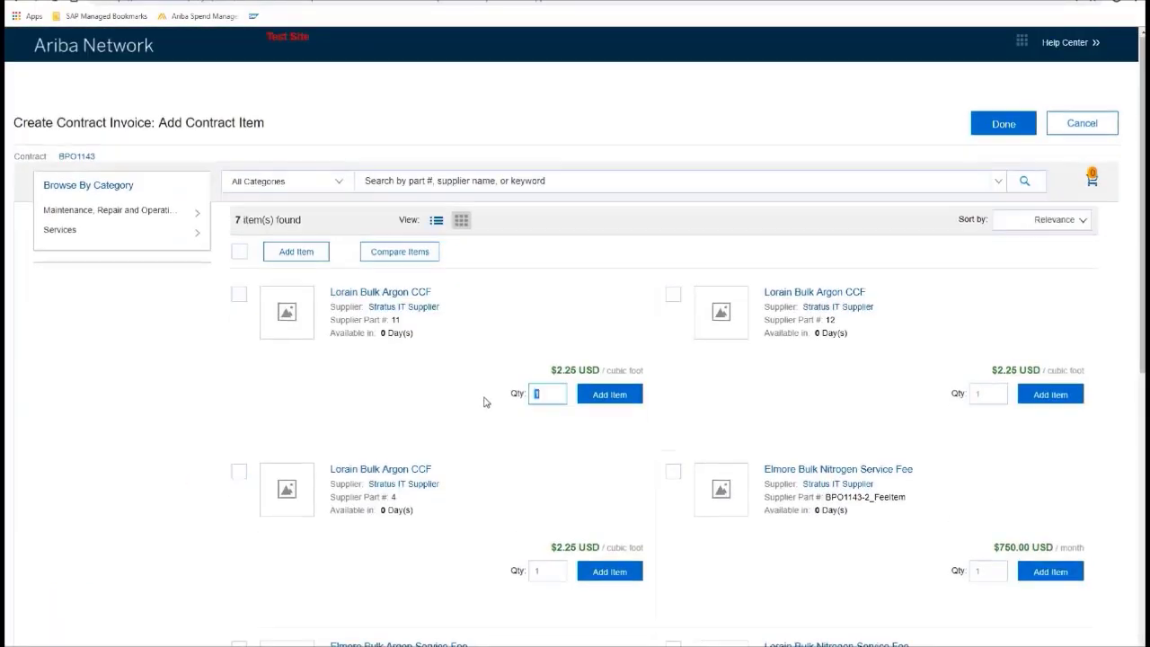
pyautogui.scroll(-1, 485, 401)
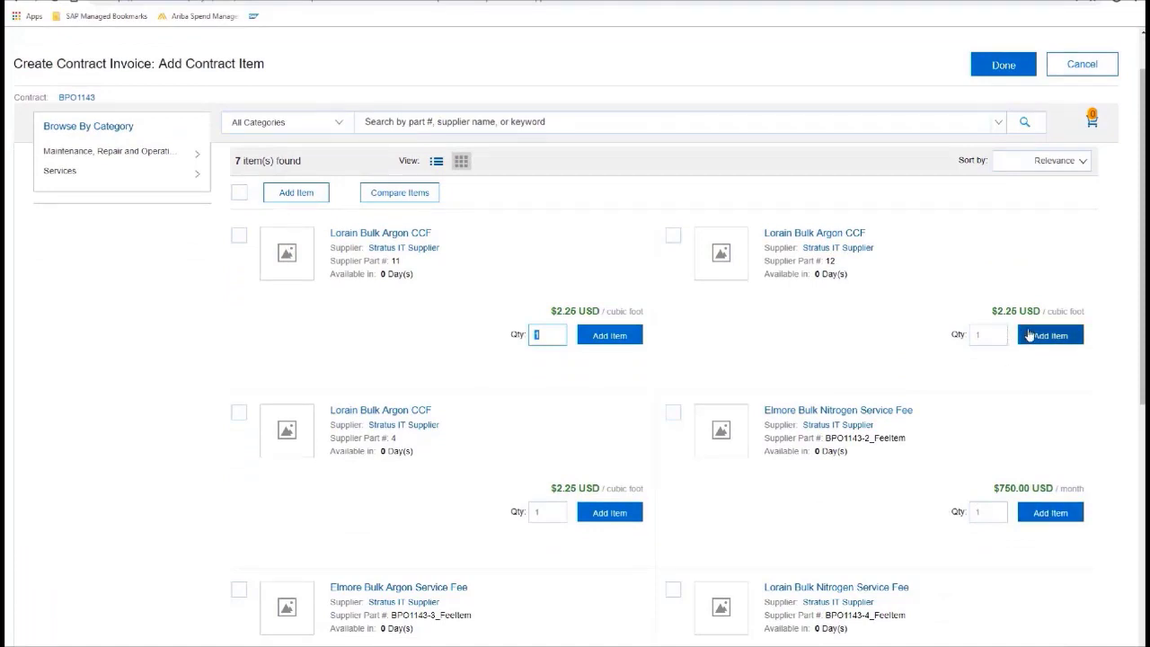
pyautogui.click(989, 334)
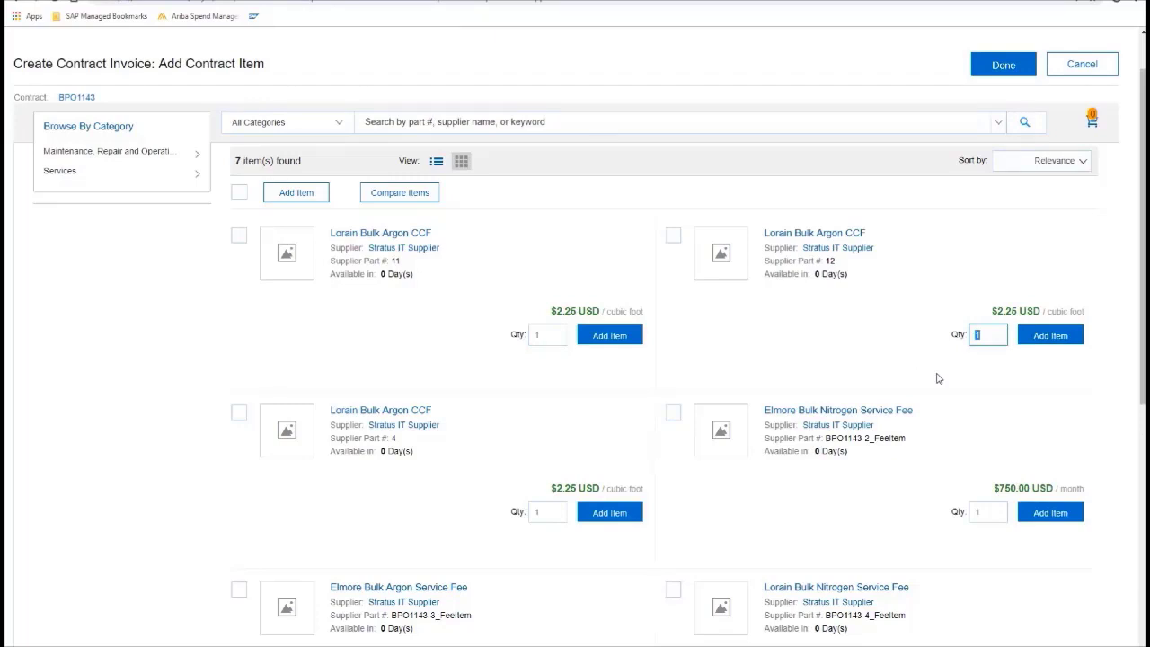
pyautogui.write('360')
pyautogui.click(988, 513)
pyautogui.click(673, 411)
pyautogui.click(673, 235)
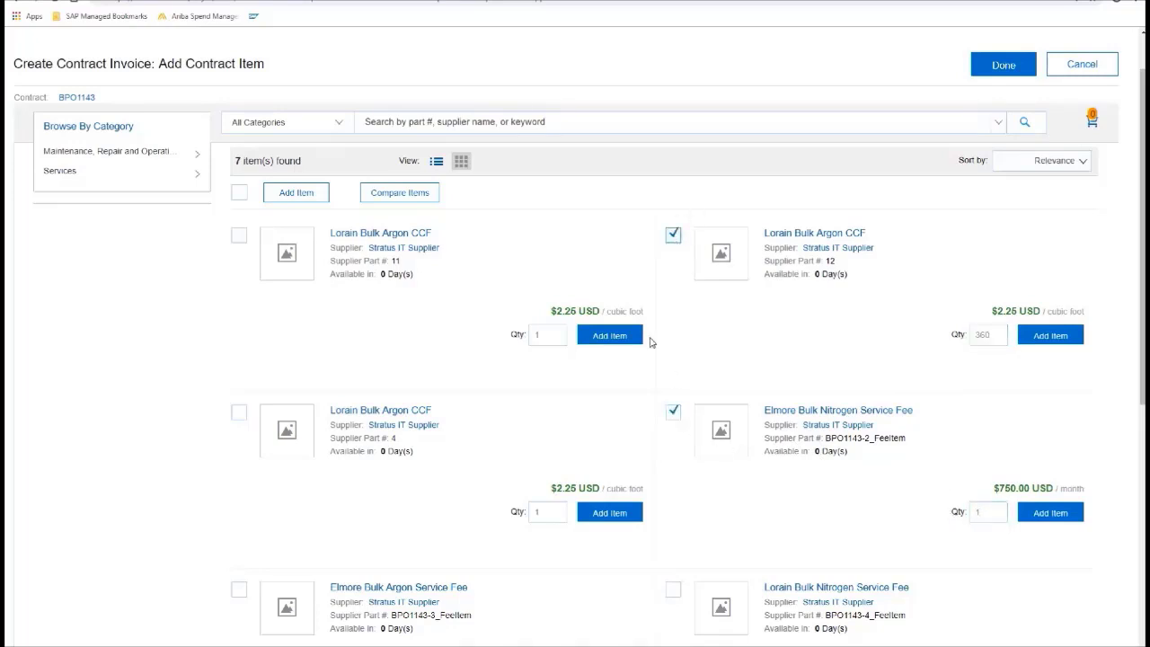
pyautogui.click(297, 193)
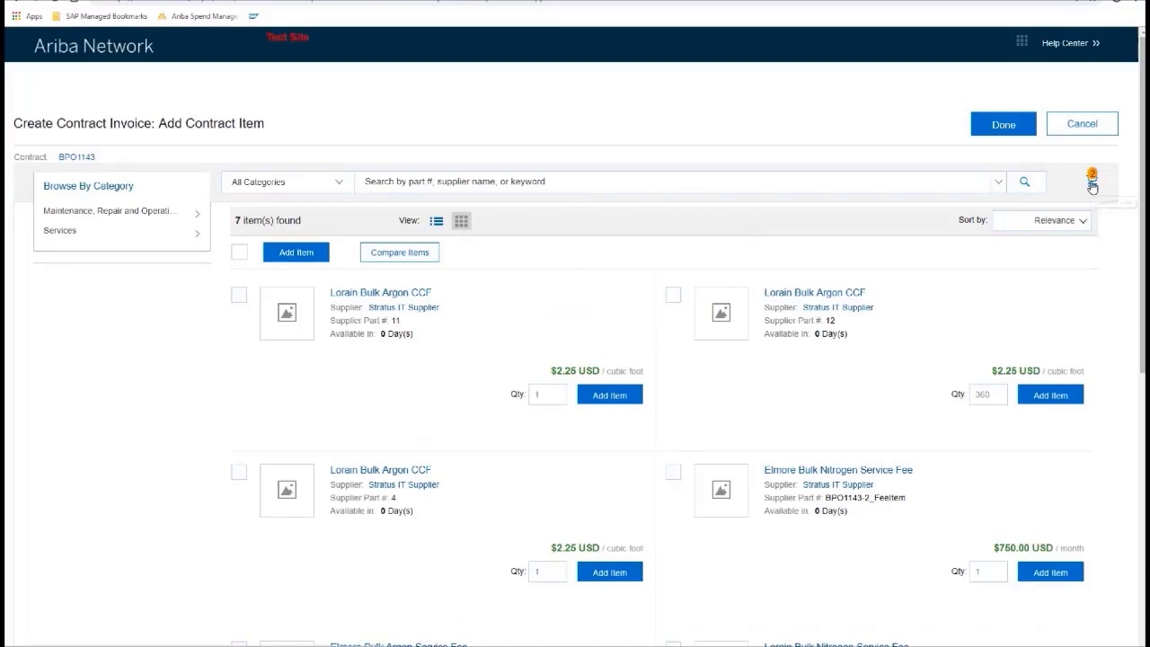
pyautogui.click(1085, 189)
pyautogui.click(1012, 132)
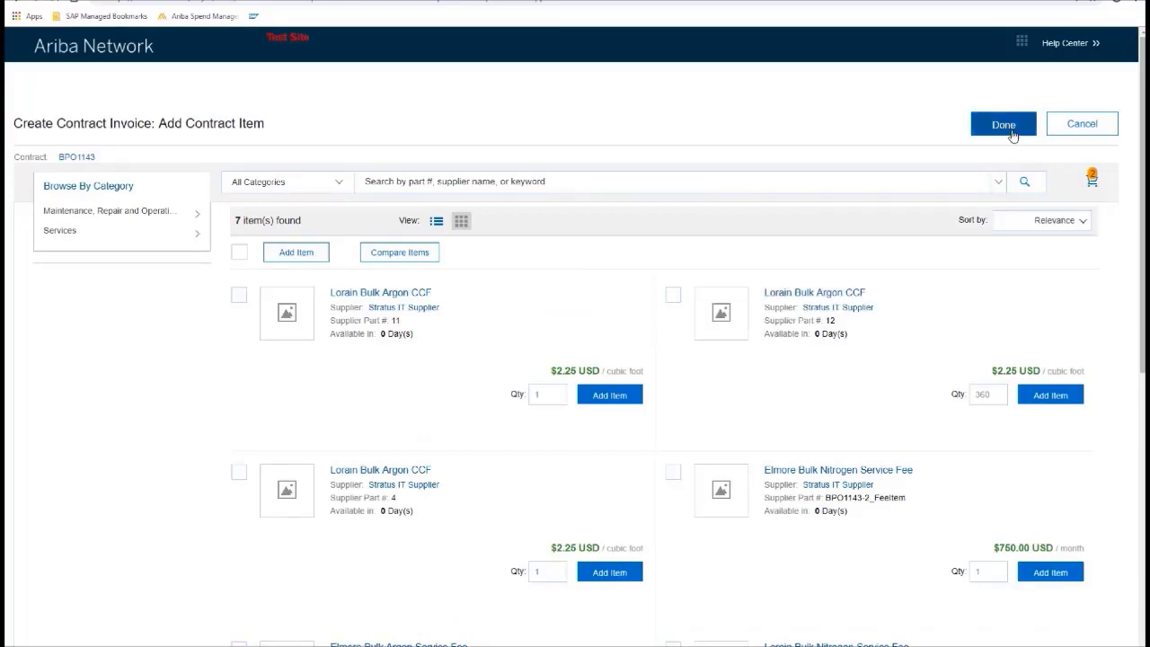
# - Check the line items and header summary of the contract invoice, and exit it without submitting
pyautogui.scroll(-15, 489, 409)
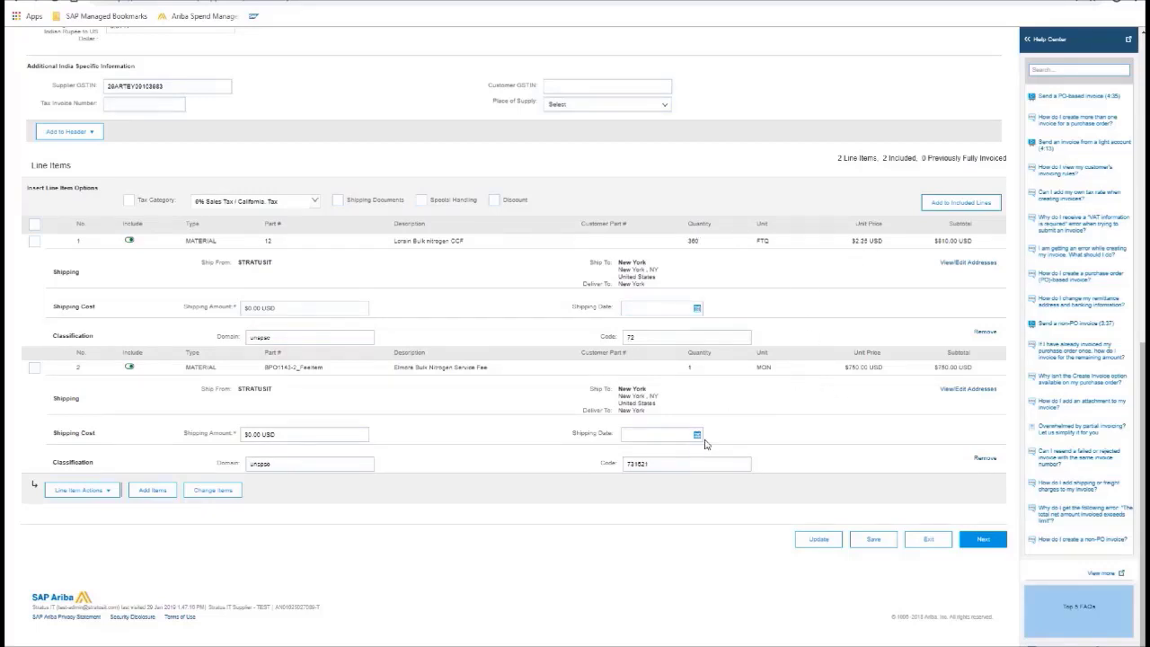
pyautogui.scroll(10, 676, 467)
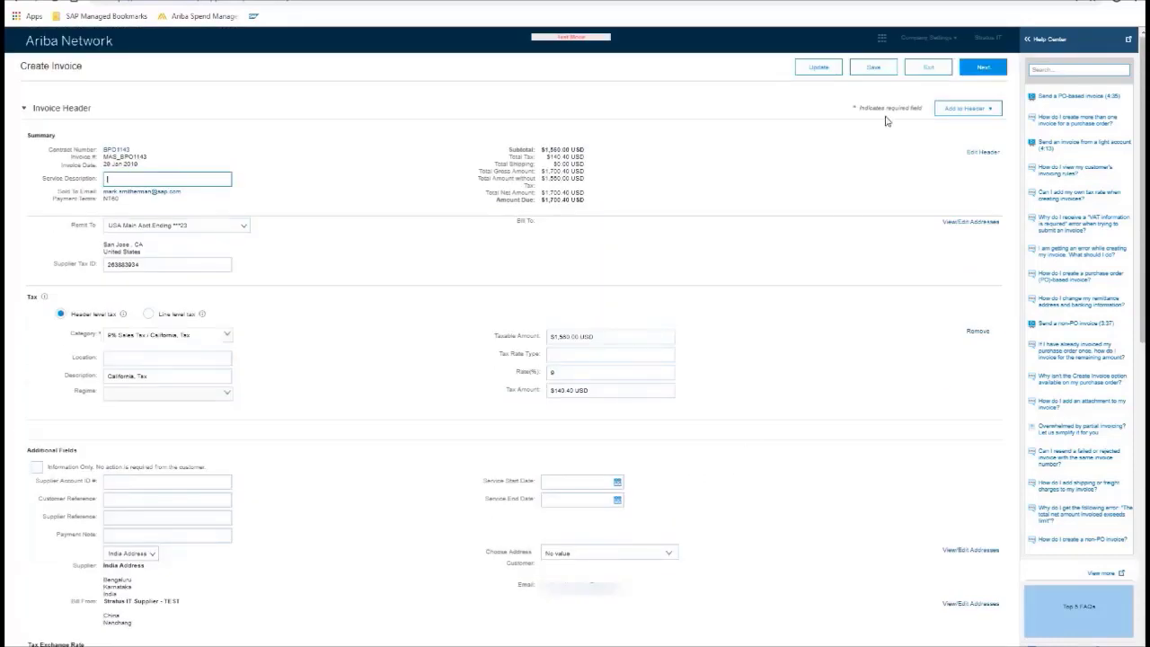
pyautogui.click(925, 74)
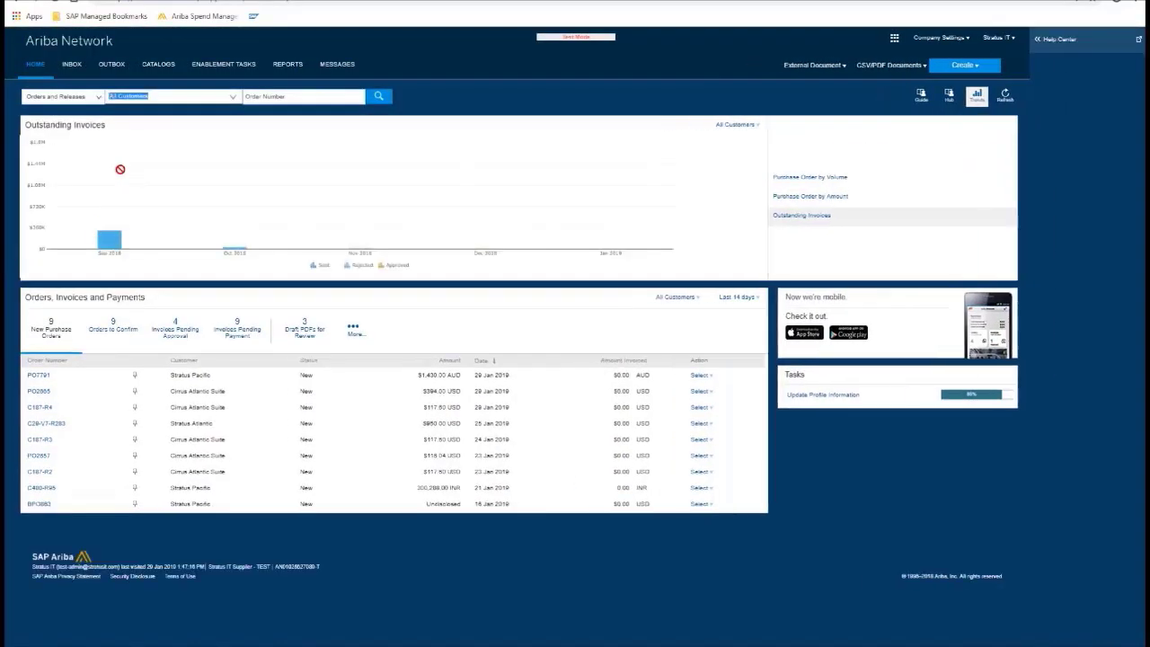
# - Search orders and releases across all customers for BPO1143, matching the exact order number
pyautogui.click(263, 95)
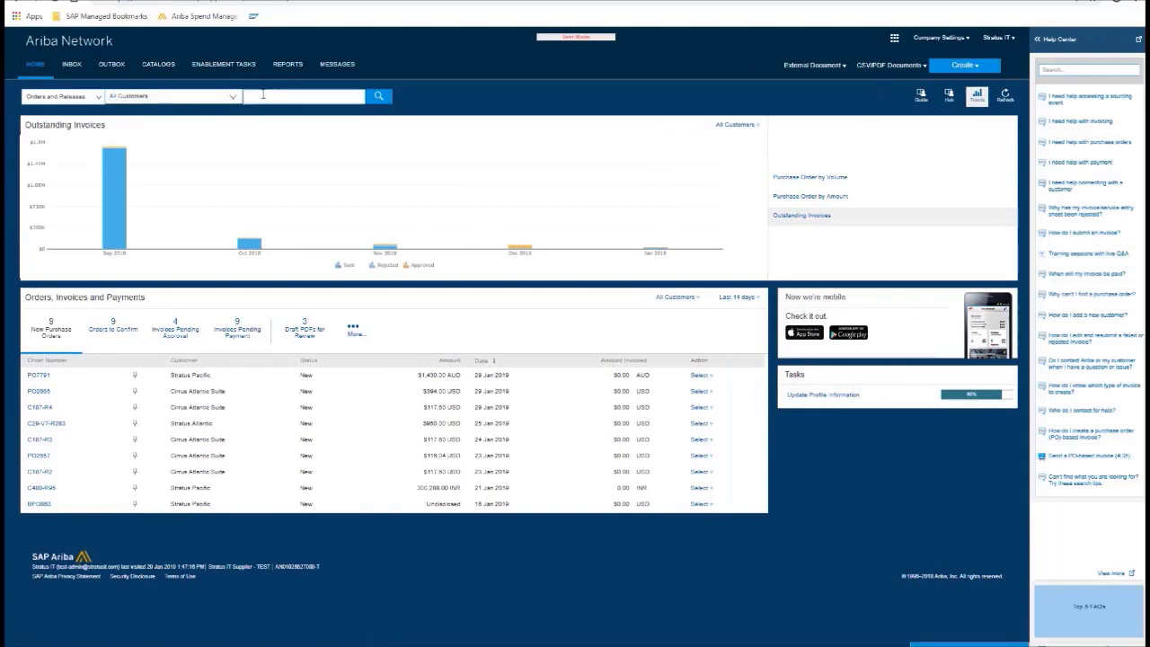
pyautogui.write('Stratus')
pyautogui.click(378, 95)
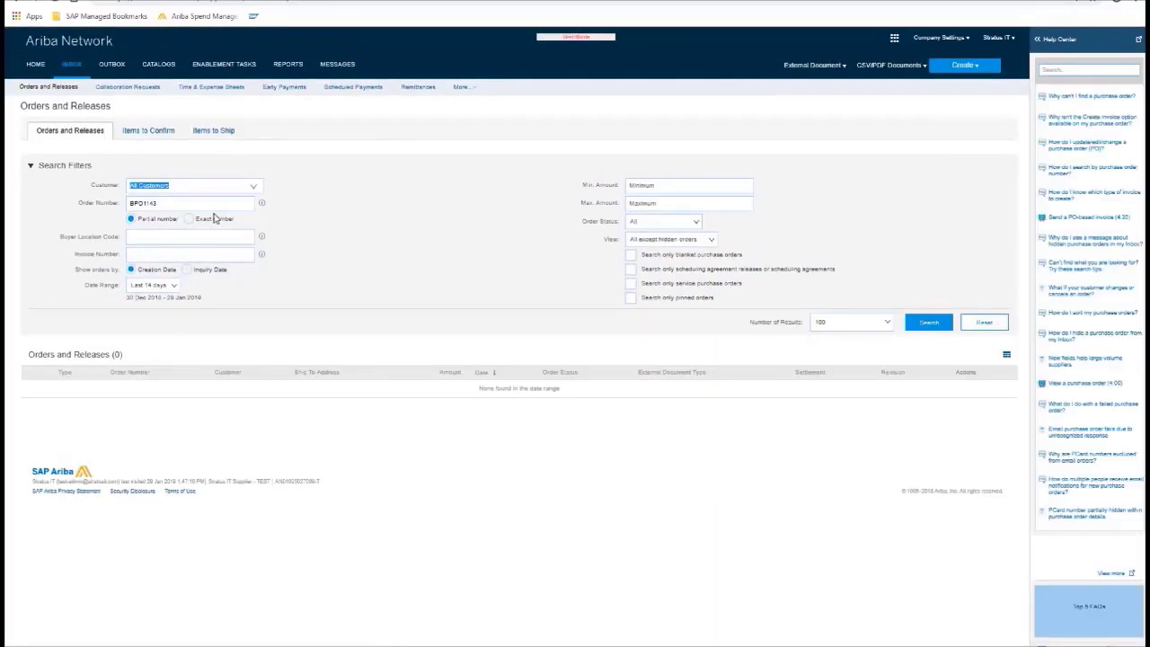
pyautogui.click(172, 294)
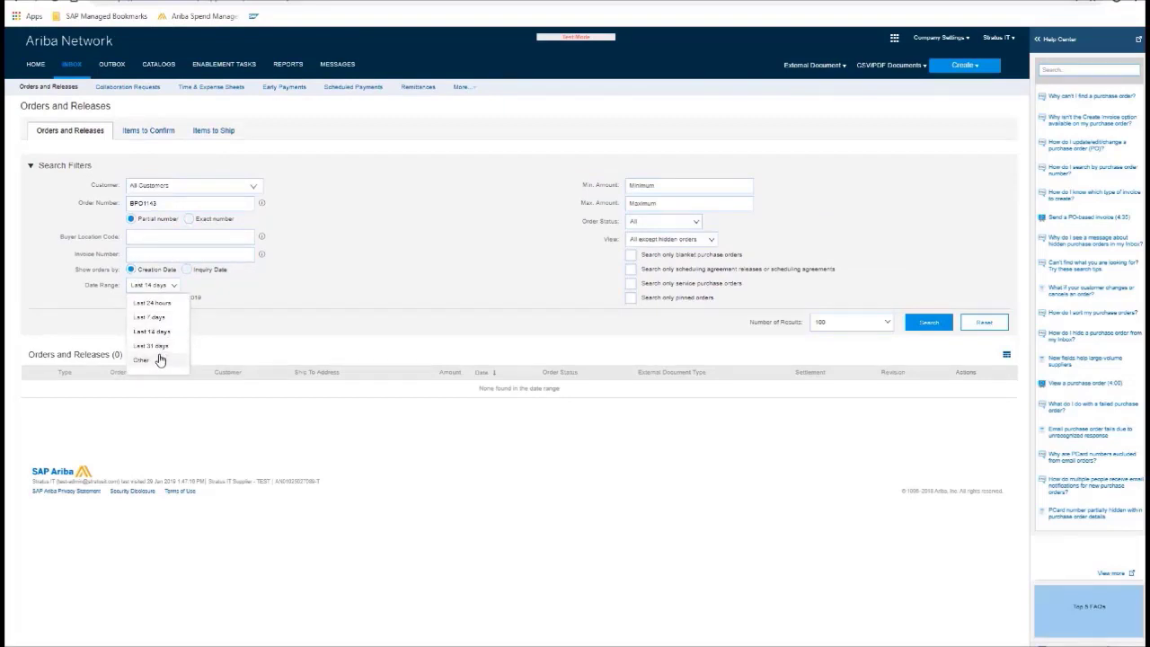
pyautogui.click(188, 218)
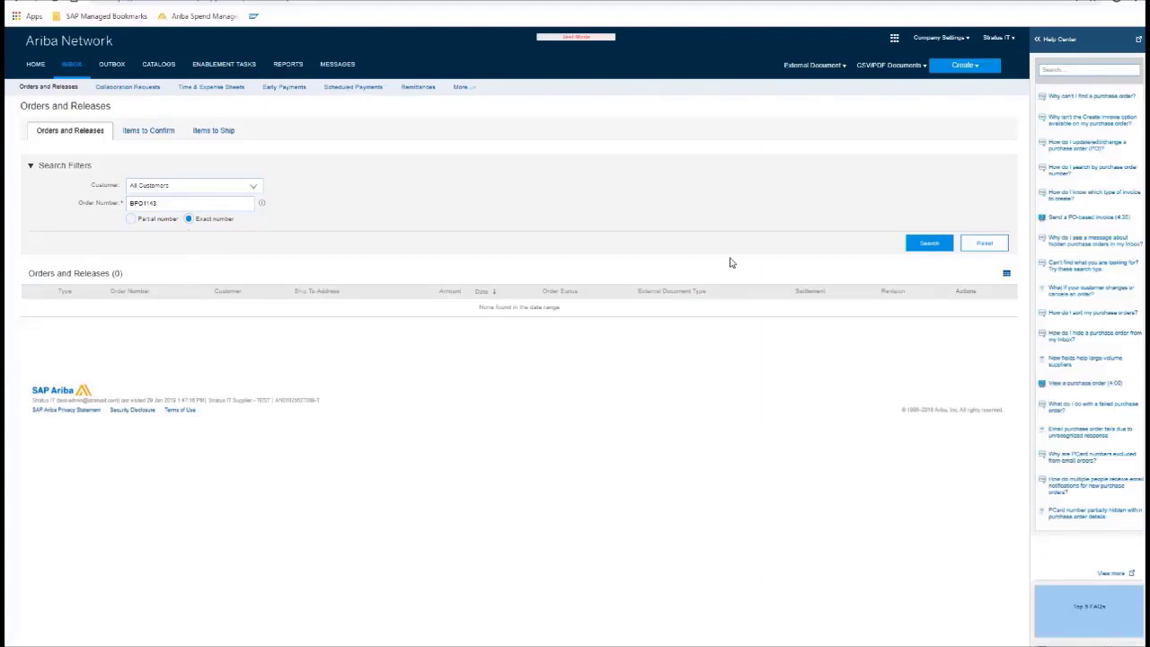
pyautogui.click(929, 243)
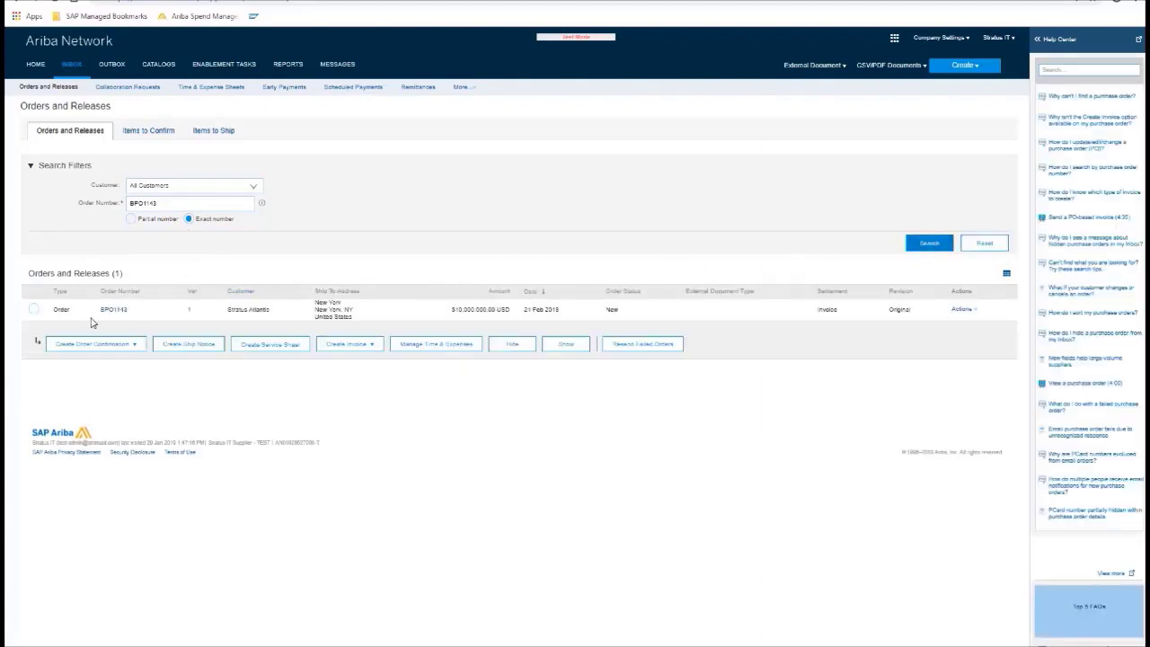
# - Start an invoice from order BPO1143 and create a goods item for line 3, Elmore Bulk Argon Service Fee, with quantity 1
pyautogui.click(33, 309)
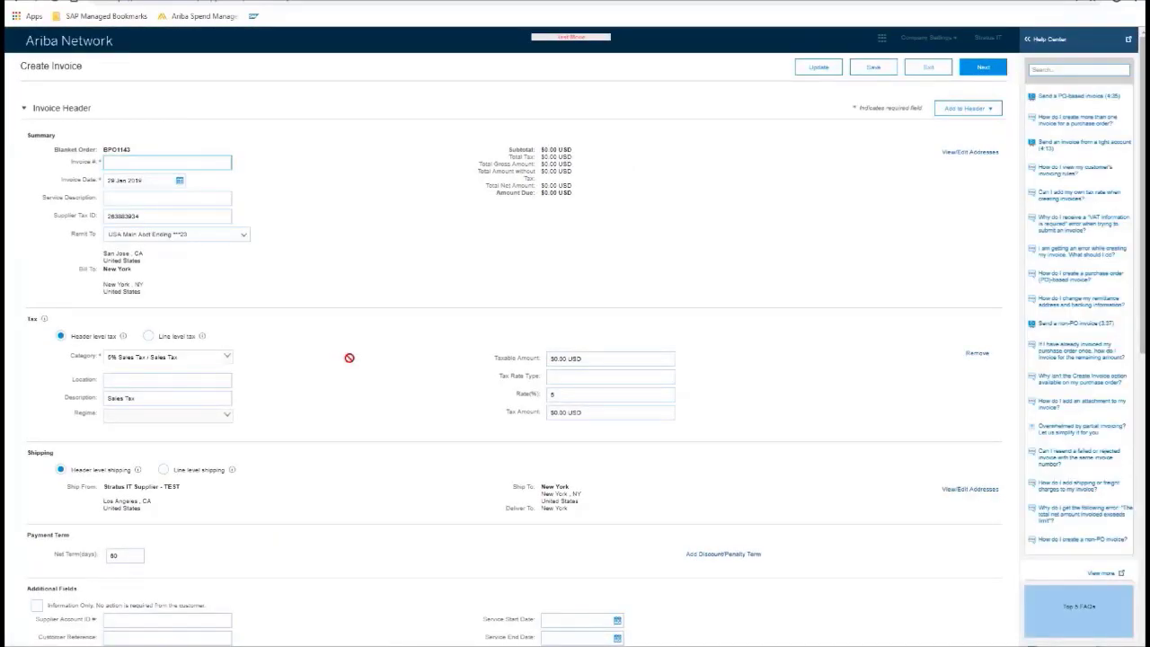
pyautogui.scroll(-3, 349, 359)
pyautogui.click(51, 483)
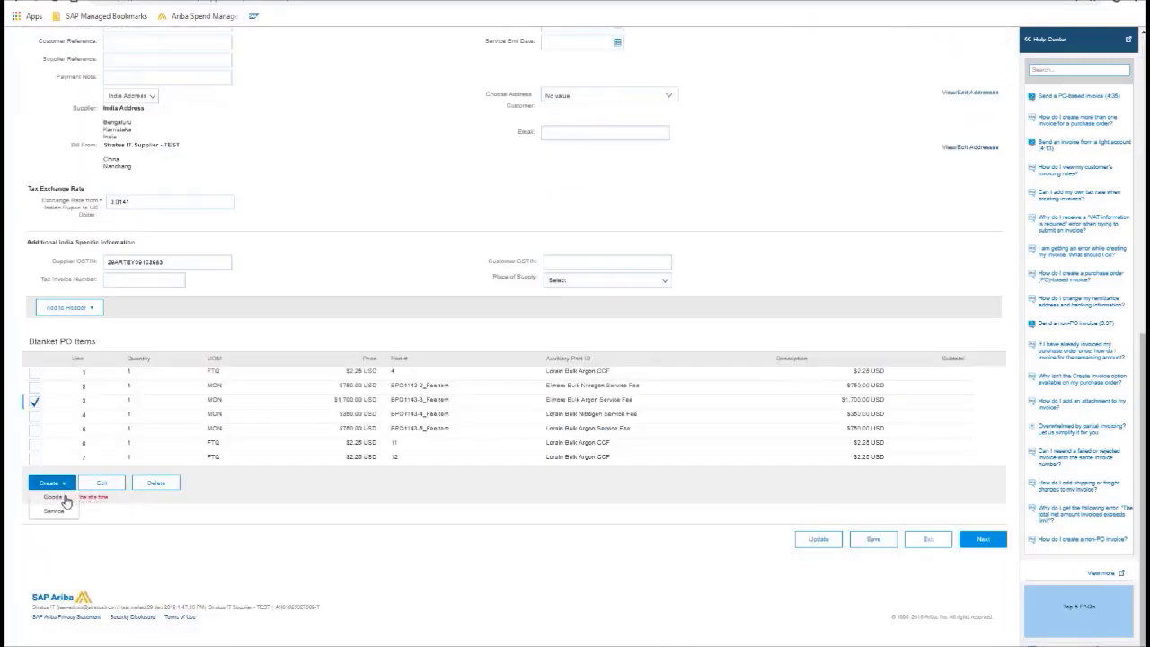
pyautogui.click(65, 499)
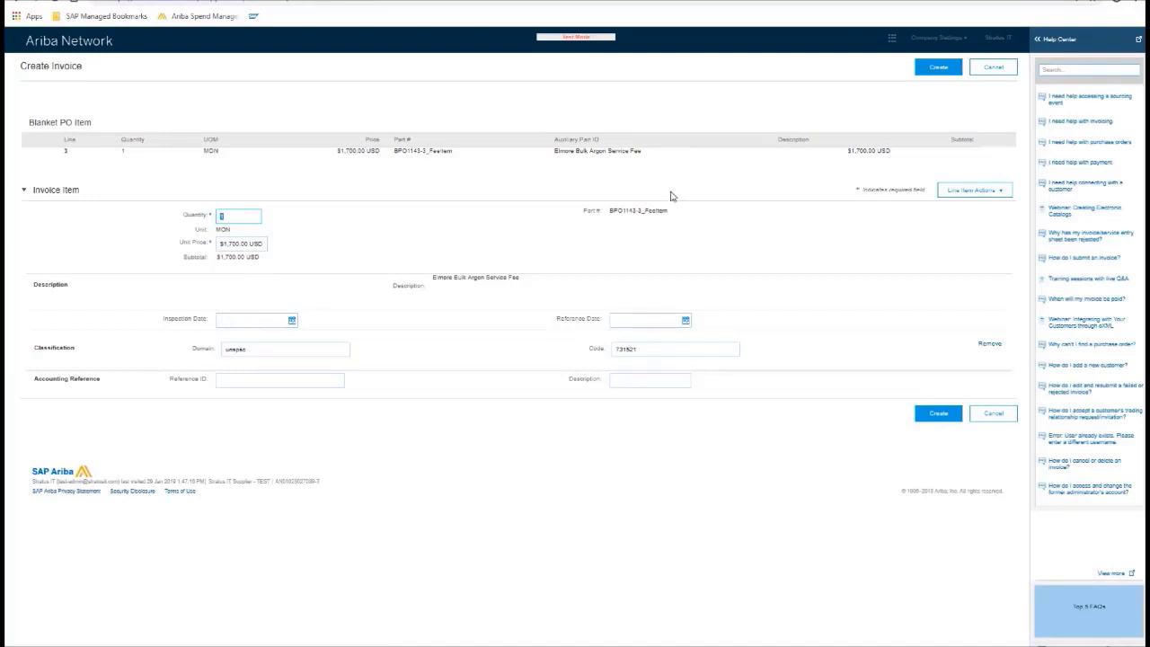
pyautogui.click(934, 72)
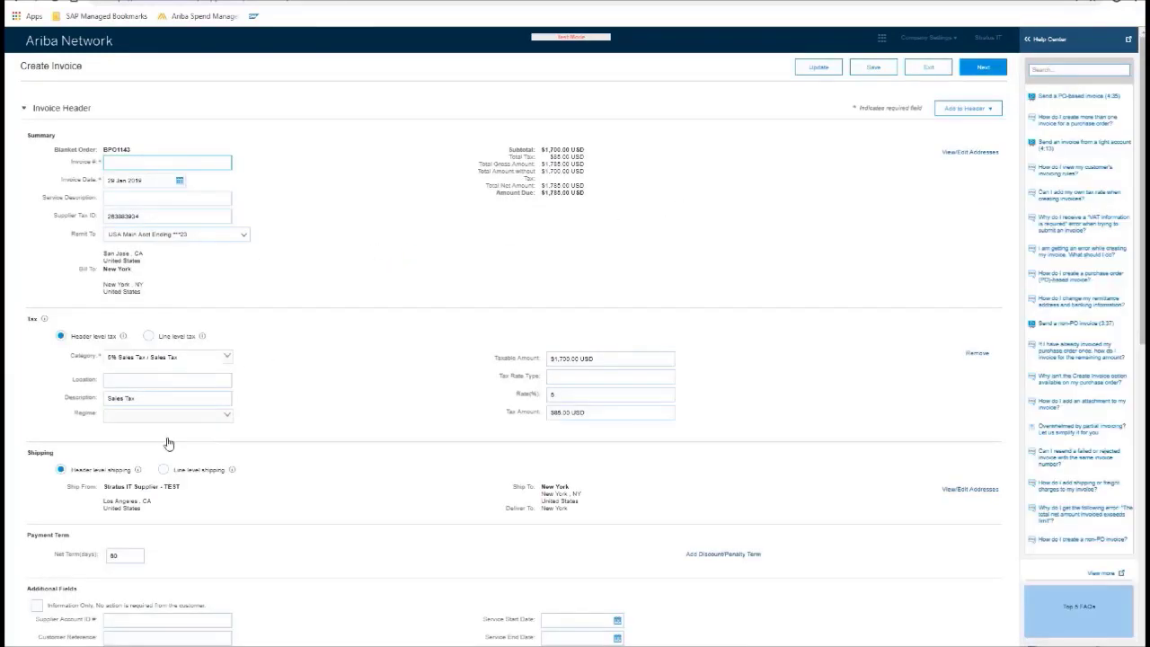
# - Create a goods item for blanket order line 6, Lorain Bulk Argon CCF part 11, with quantity 350
pyautogui.scroll(-10, 157, 444)
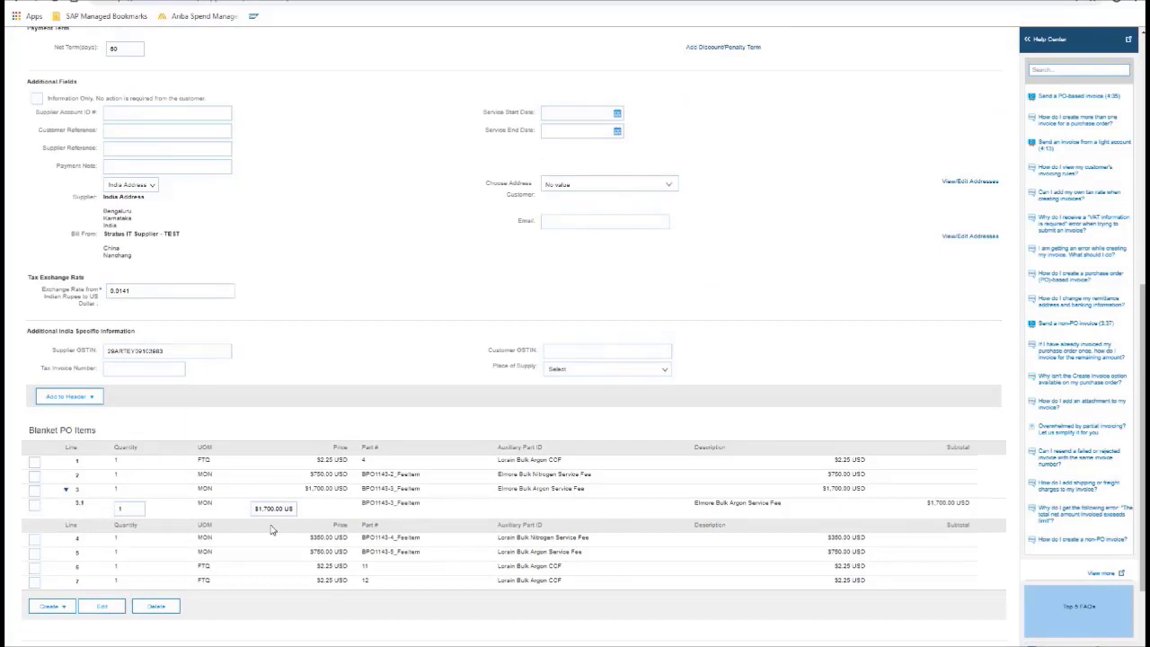
pyautogui.click(34, 568)
pyautogui.click(54, 607)
pyautogui.click(54, 626)
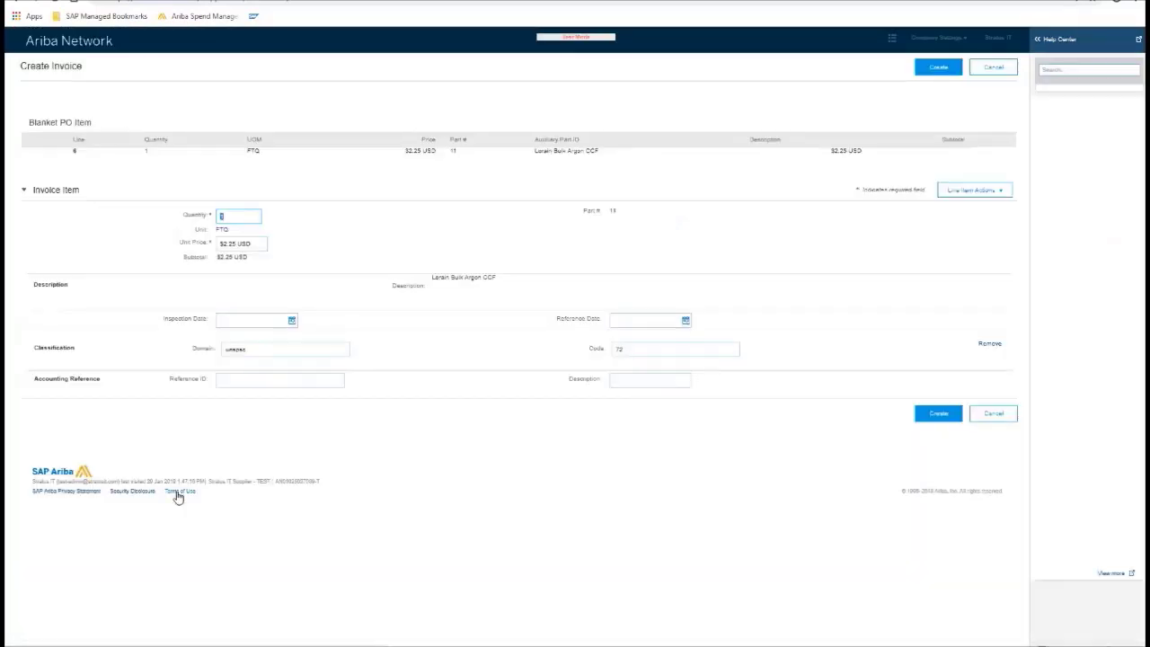
pyautogui.write('350')
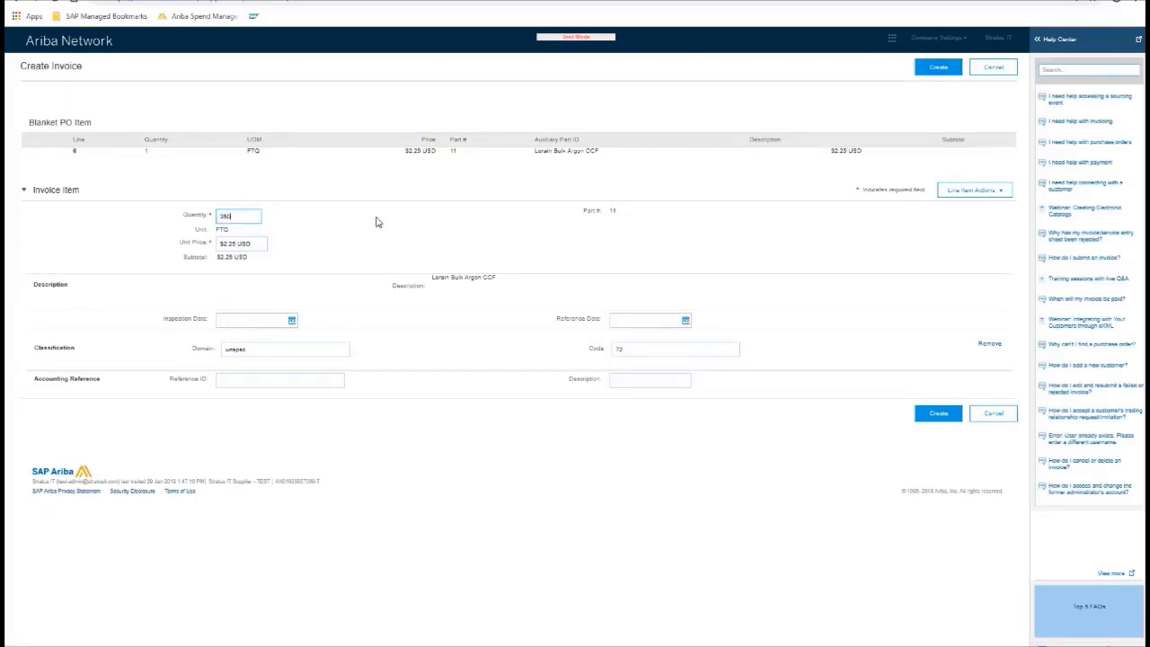
pyautogui.click(939, 68)
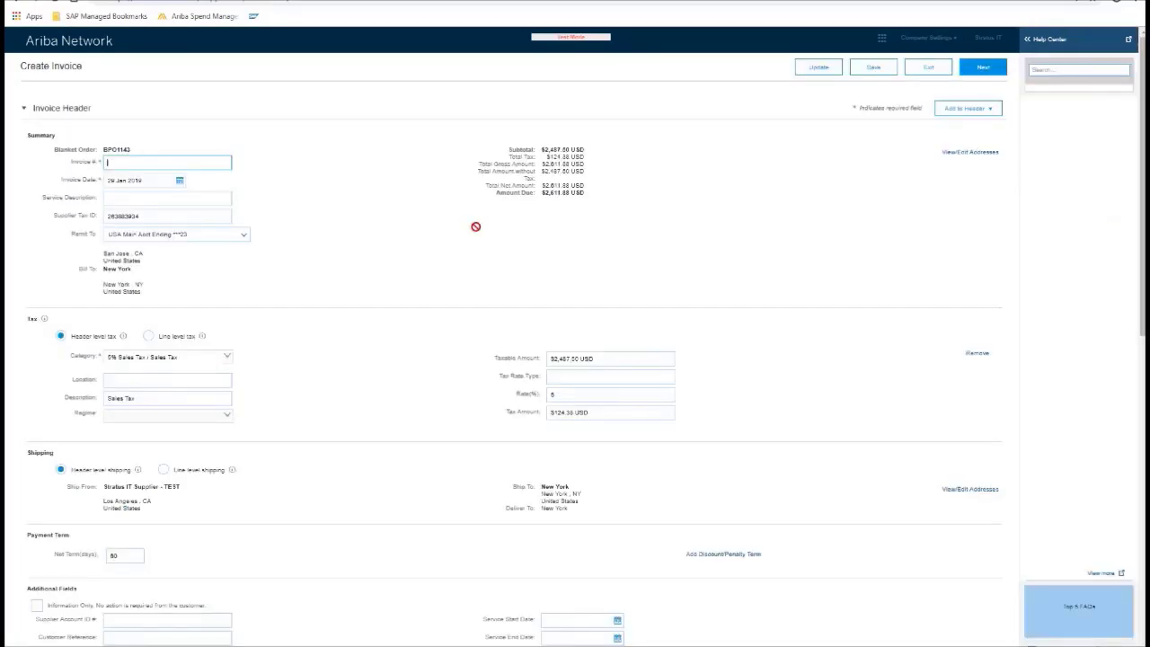
# - Set the invoice number to MAS1234, continue to the review page and check the line items and tax summary
pyautogui.scroll(-10, 669, 412)
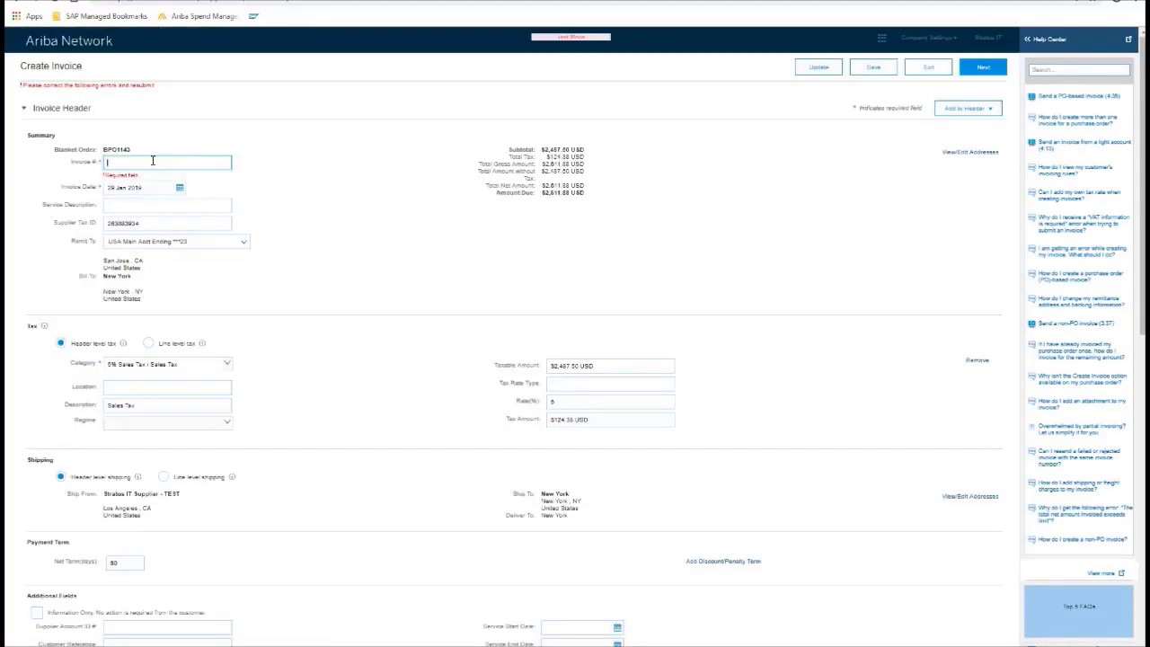
pyautogui.write('MAS1234')
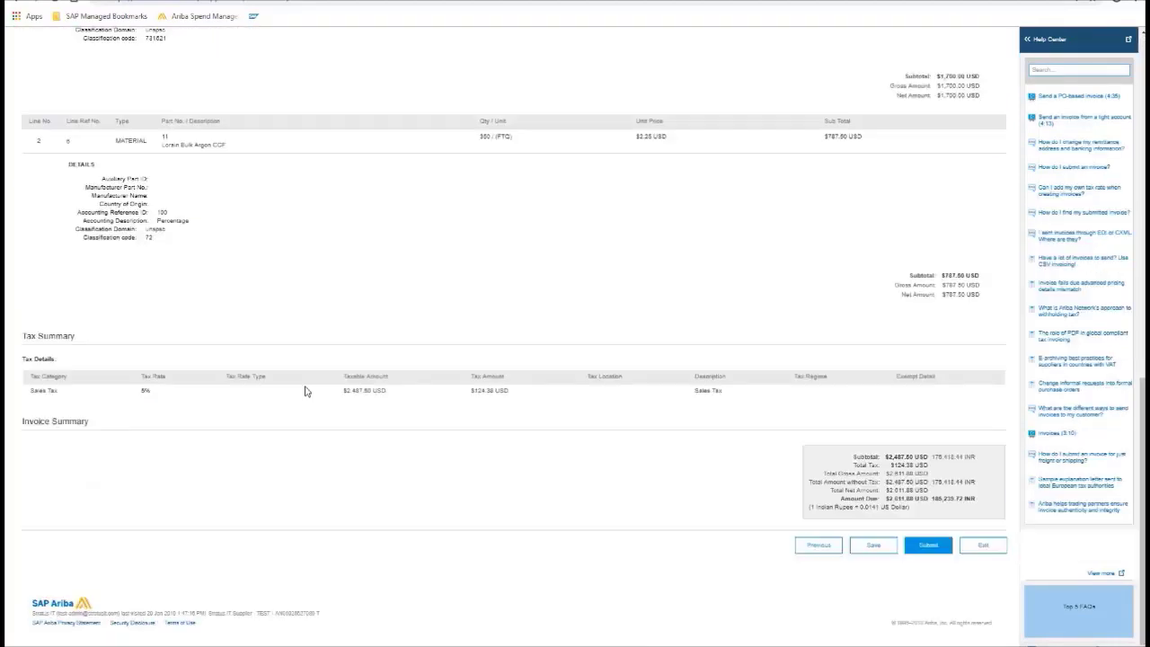
pyautogui.scroll(5, 303, 487)
pyautogui.scroll(-2, 303, 487)
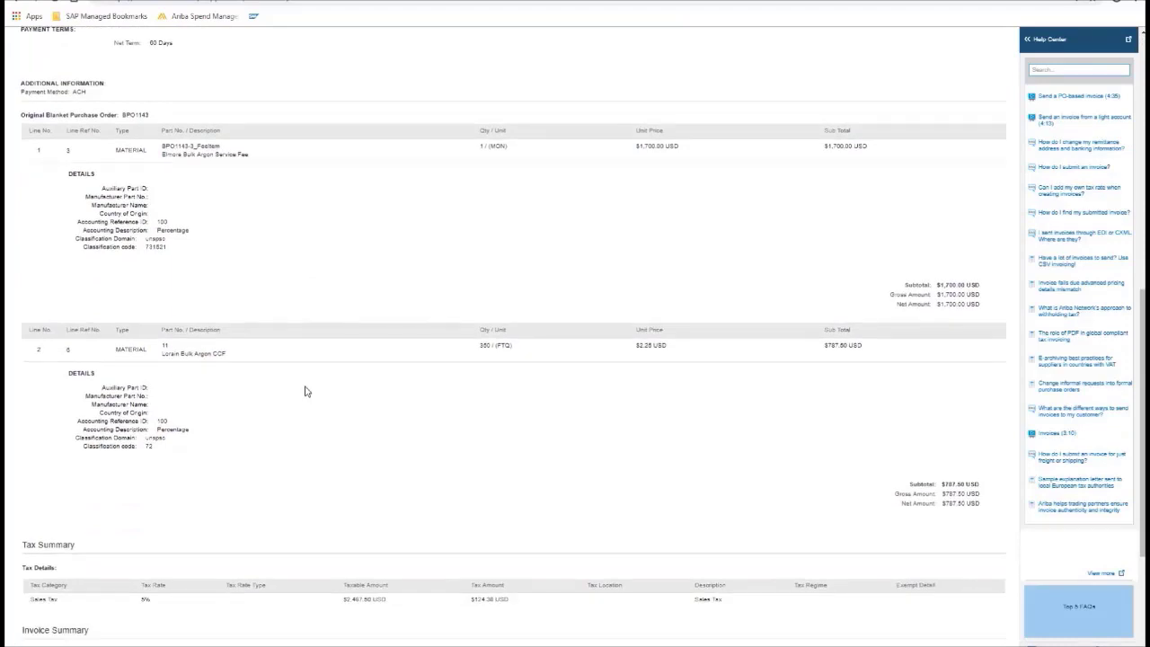